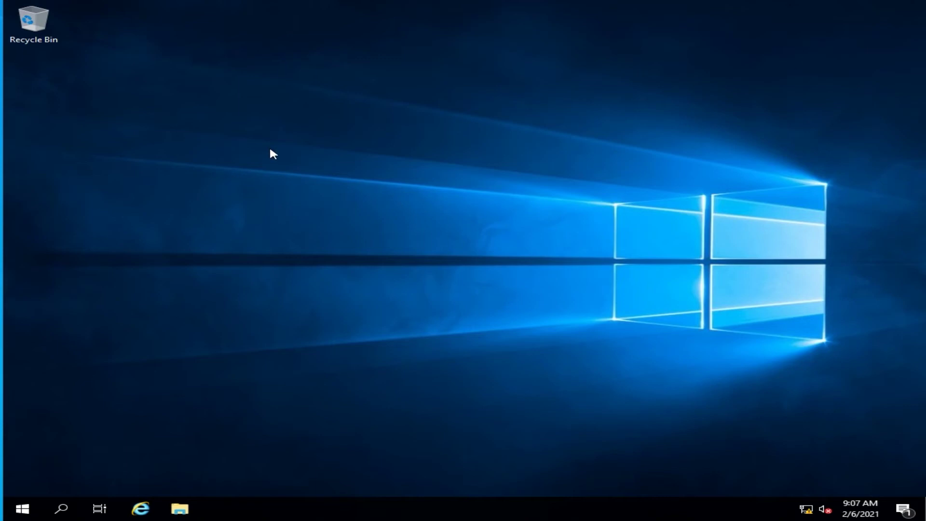
# Step: Launch Group Policy Management from Windows Administrative Tools, then close the Administrative Tools folder
pyautogui.click(34, 507)
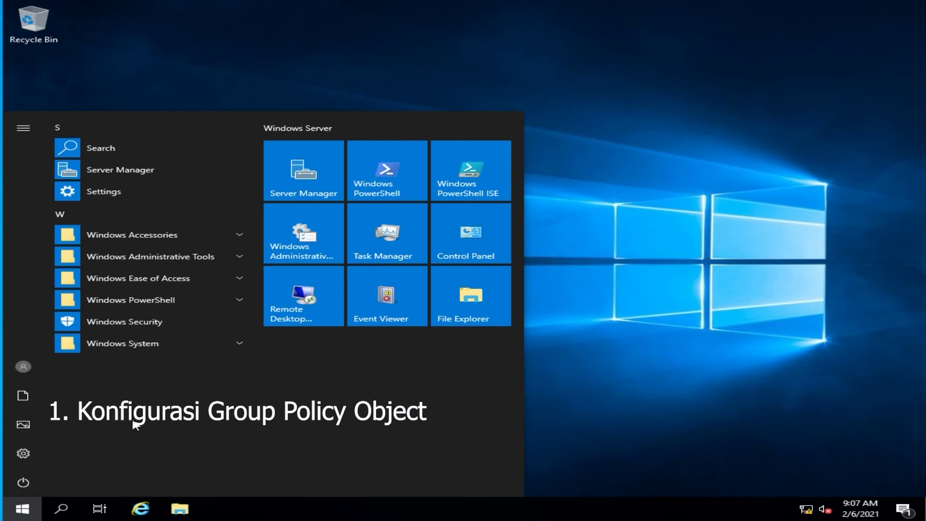
pyautogui.click(294, 248)
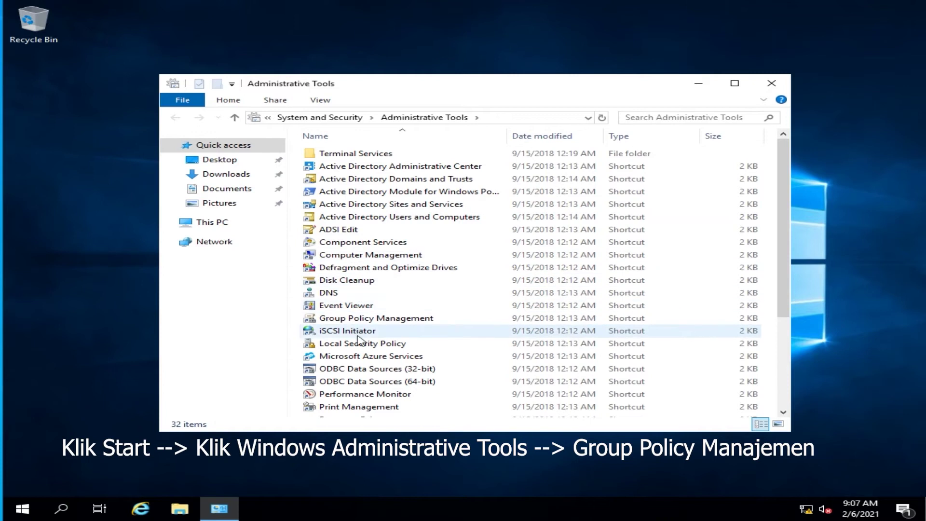
pyautogui.click(421, 321)
pyautogui.doubleClick(421, 321)
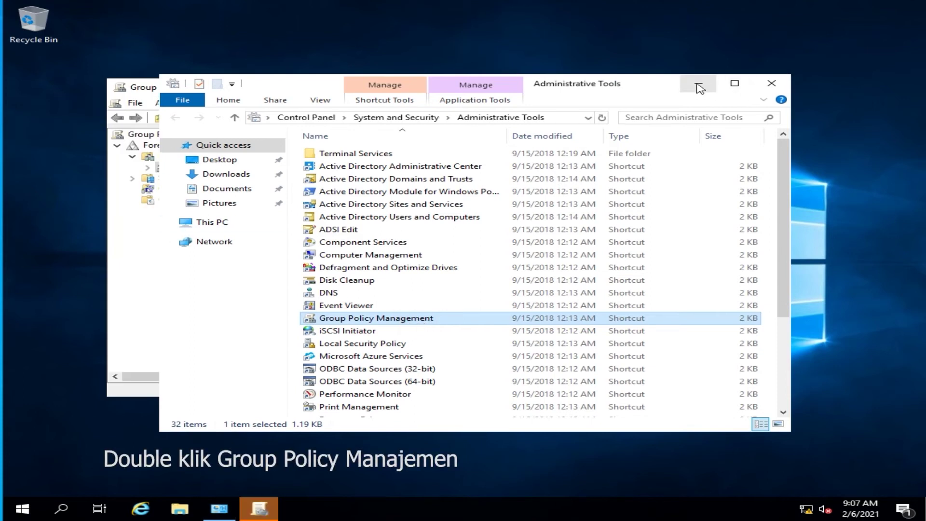
pyautogui.click(770, 87)
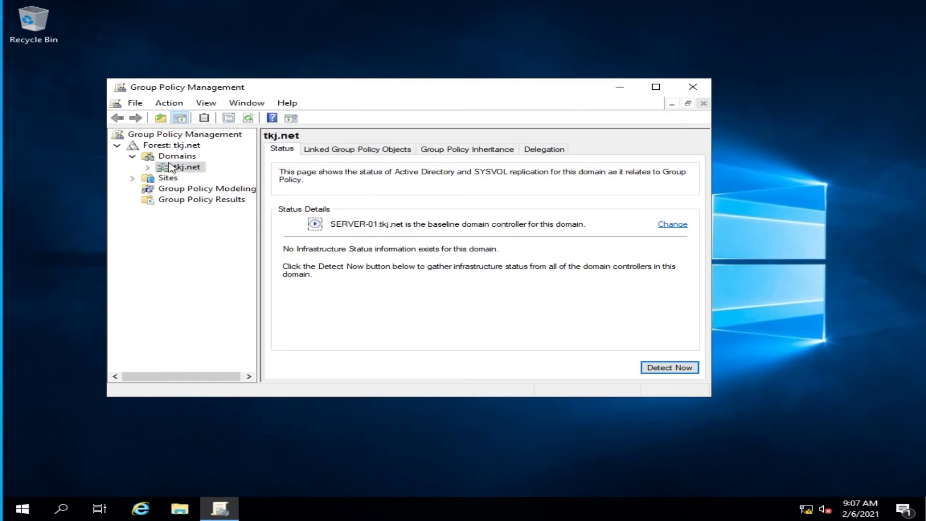
# Step: Expand Domains > tkj.net and open the Default Domain Policy for editing
pyautogui.click(132, 156)
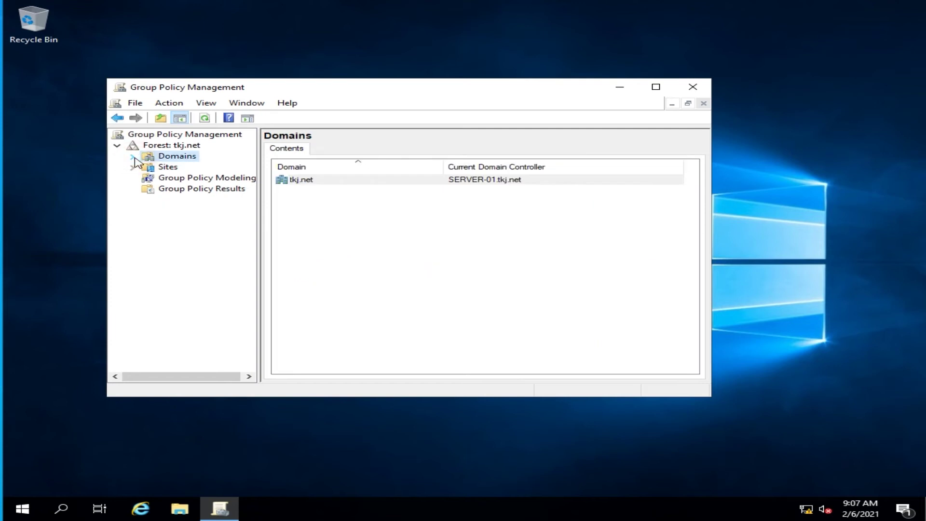
pyautogui.click(133, 157)
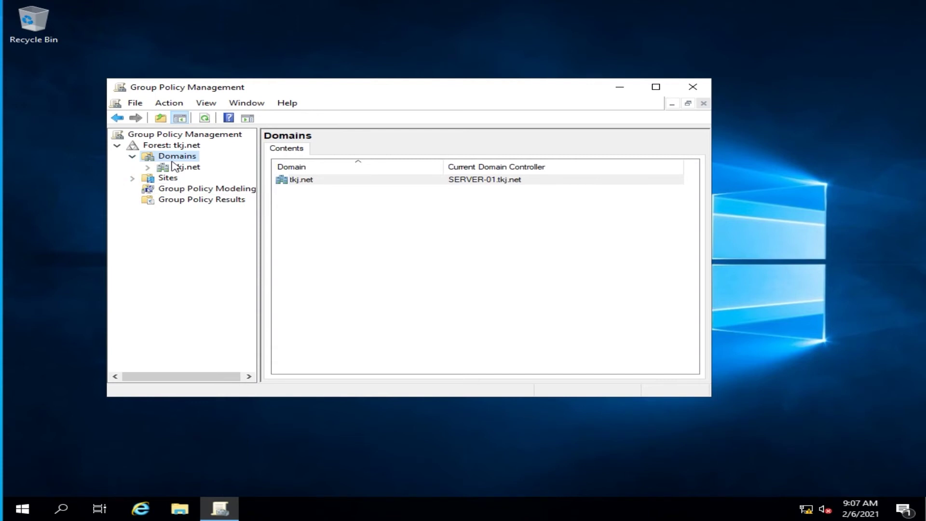
pyautogui.click(147, 168)
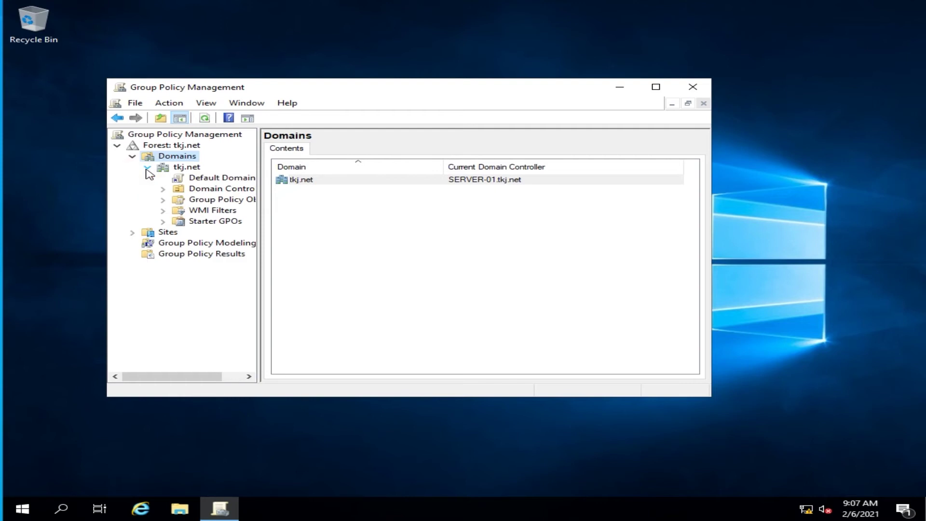
pyautogui.rightClick(201, 180)
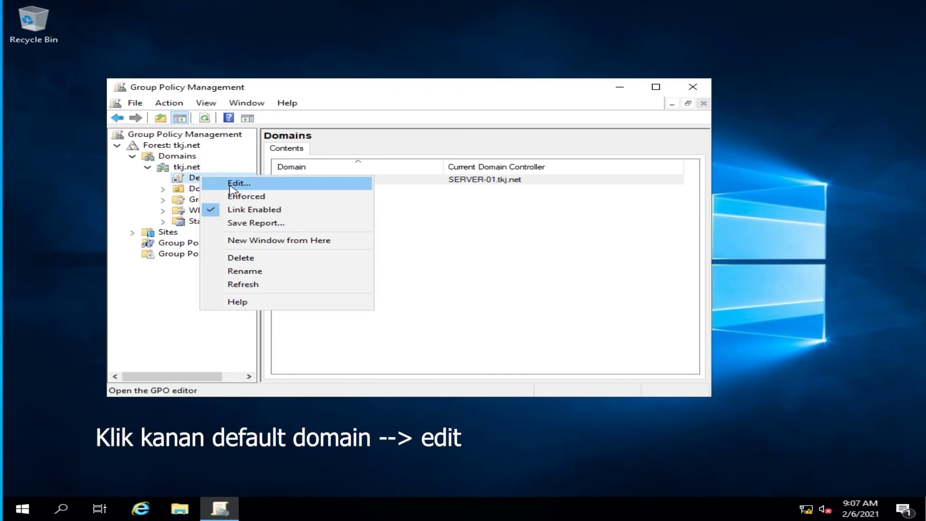
pyautogui.click(231, 184)
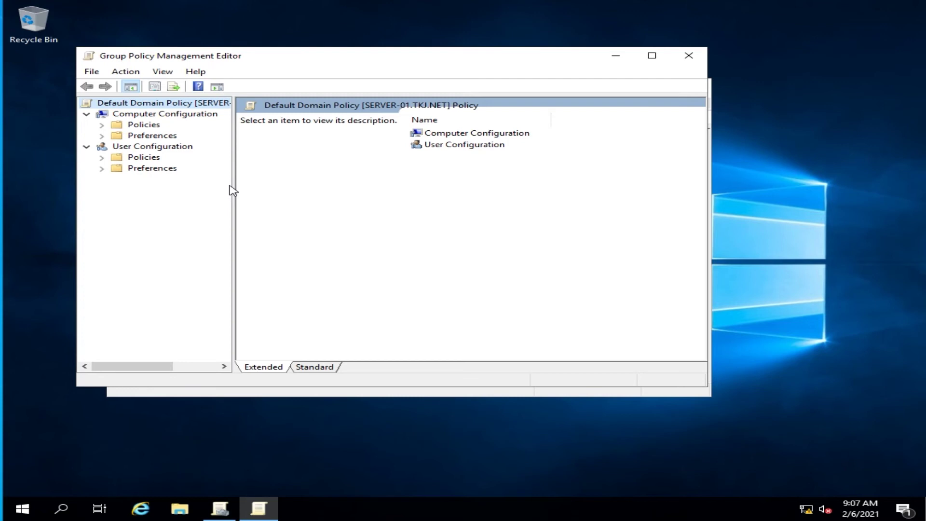
# Step: Navigate Computer Configuration > Policies > Windows Settings > Security Settings > Account Policies > Password Policy
pyautogui.click(87, 115)
pyautogui.click(88, 114)
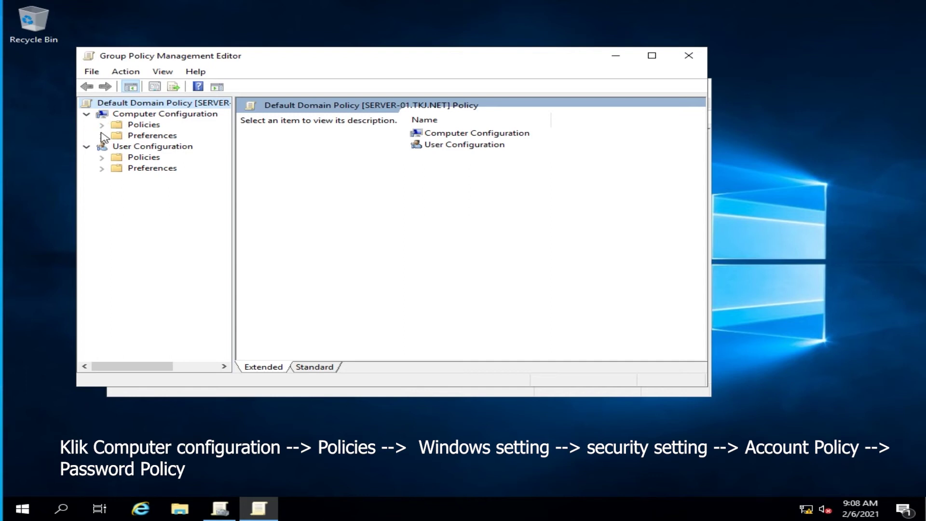
pyautogui.click(101, 125)
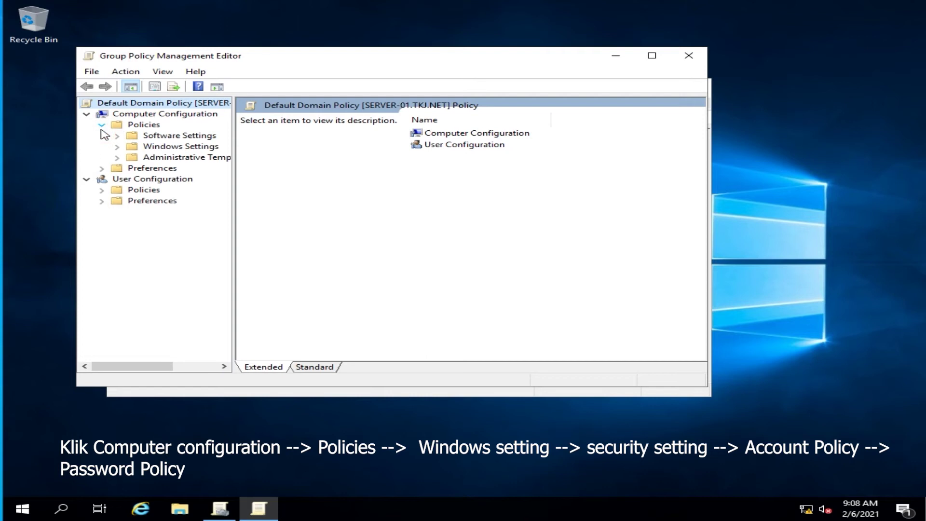
pyautogui.click(121, 148)
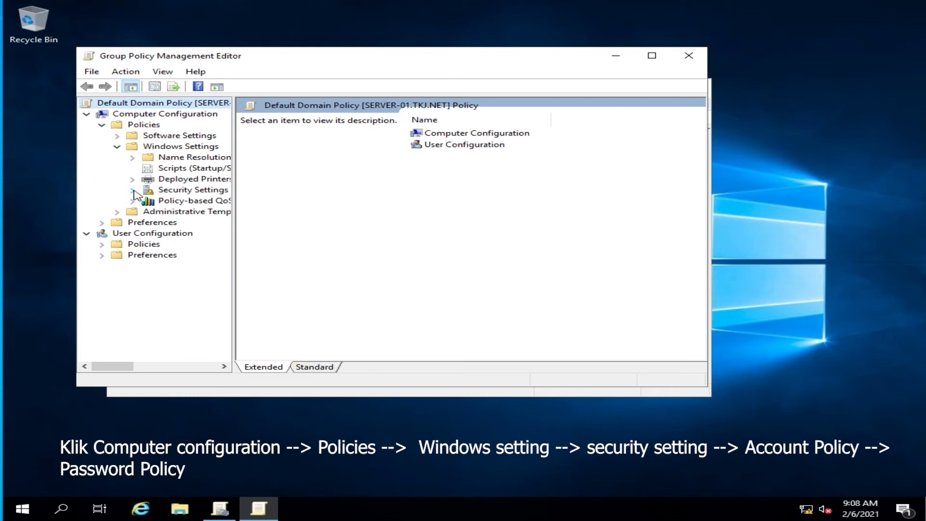
pyautogui.click(134, 191)
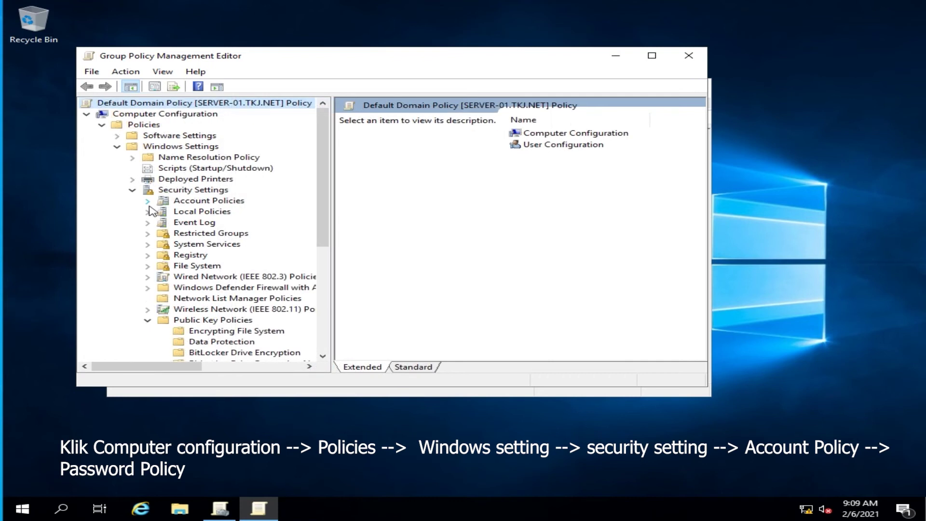
pyautogui.click(148, 201)
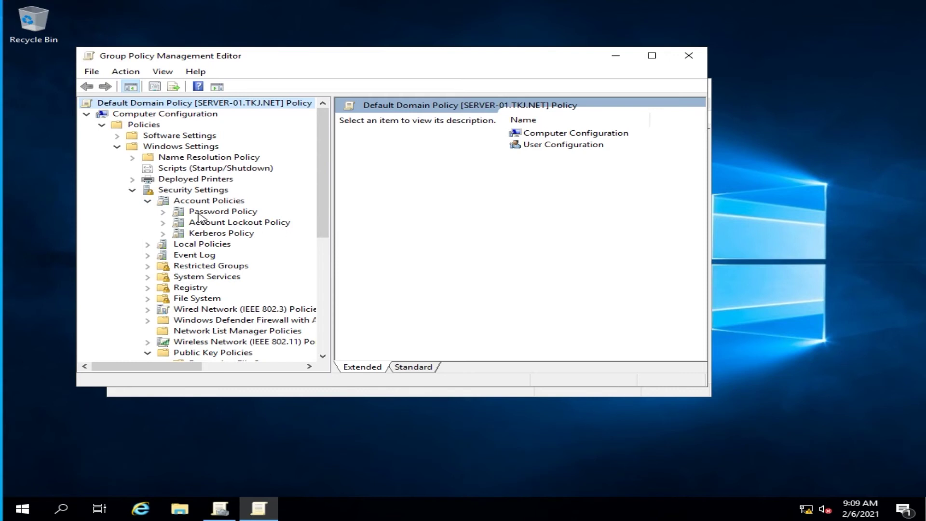
pyautogui.click(198, 215)
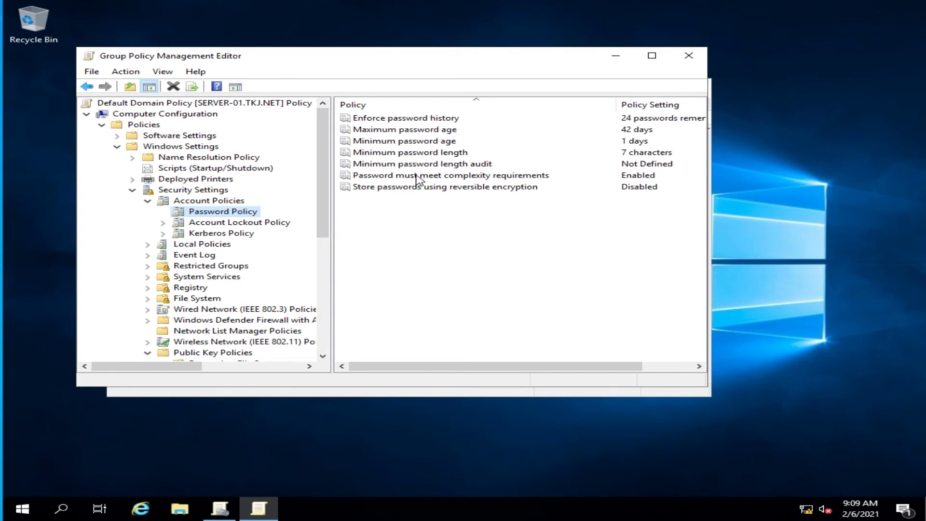
# Step: Disable the 'Password must meet complexity requirements' policy
pyautogui.doubleClick(416, 175)
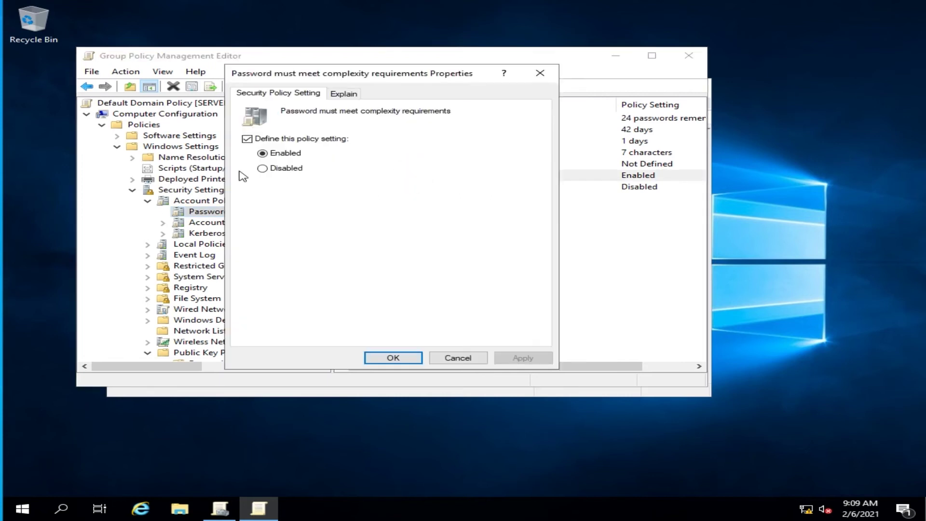
pyautogui.click(262, 169)
pyautogui.click(524, 357)
pyautogui.click(406, 358)
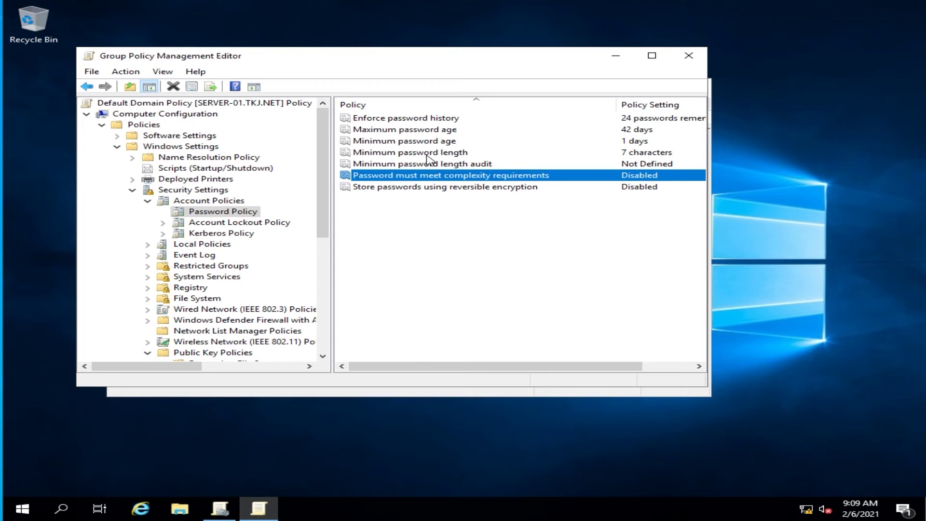
# Step: Lower the minimum password length from 7 to 5 characters
pyautogui.doubleClick(430, 152)
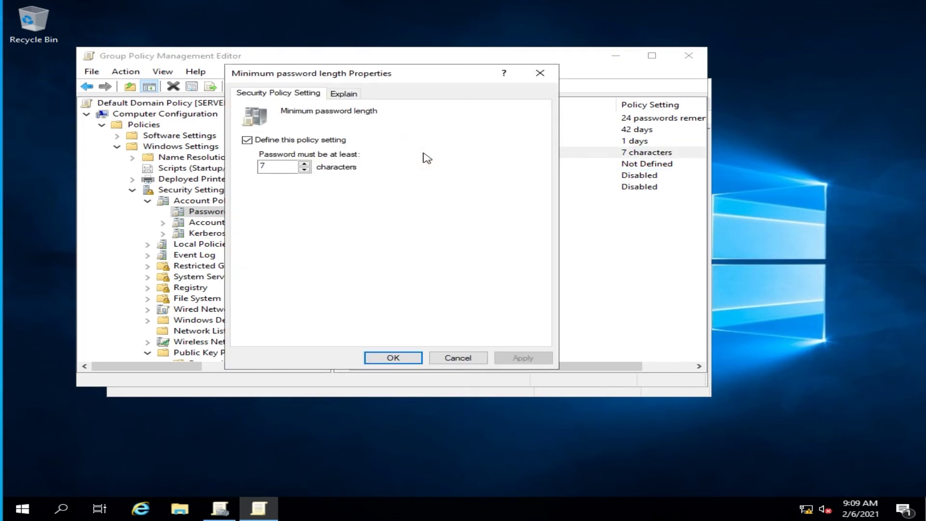
pyautogui.click(305, 170)
pyautogui.click(304, 170)
pyautogui.click(502, 361)
pyautogui.click(393, 358)
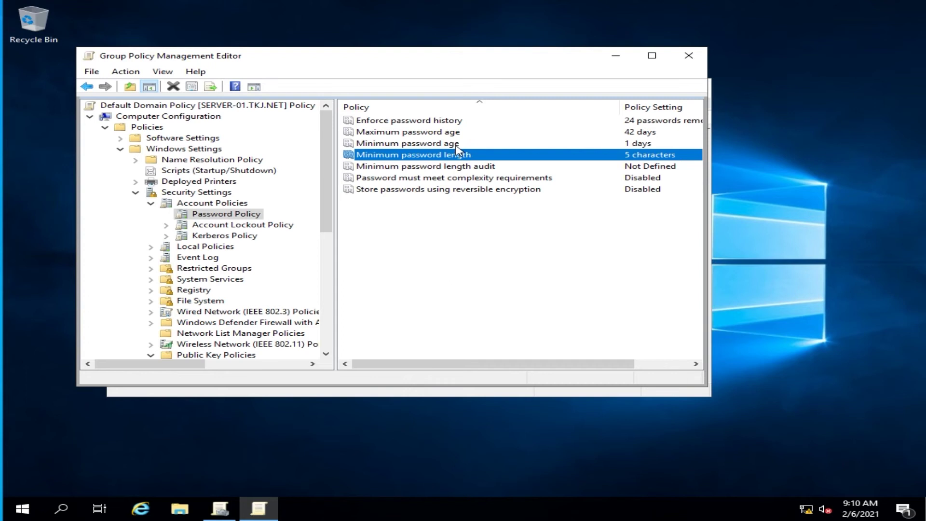
# Step: Confirm the 1-day minimum and 42-day maximum password ages, then close both policy windows
pyautogui.doubleClick(433, 145)
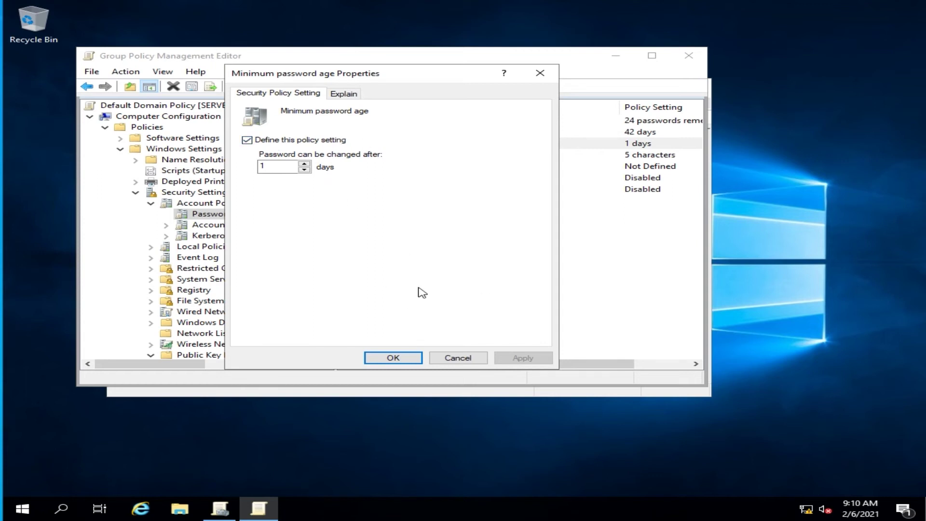
pyautogui.click(393, 358)
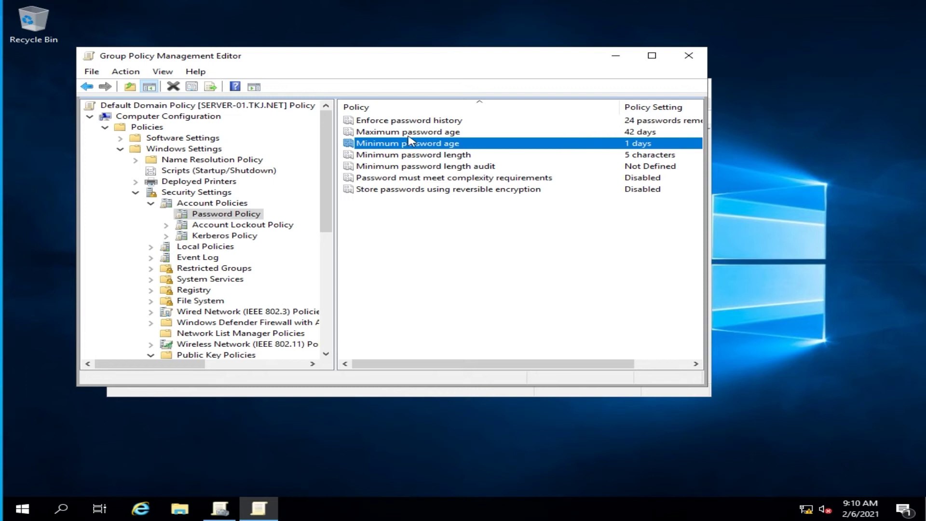
pyautogui.doubleClick(369, 133)
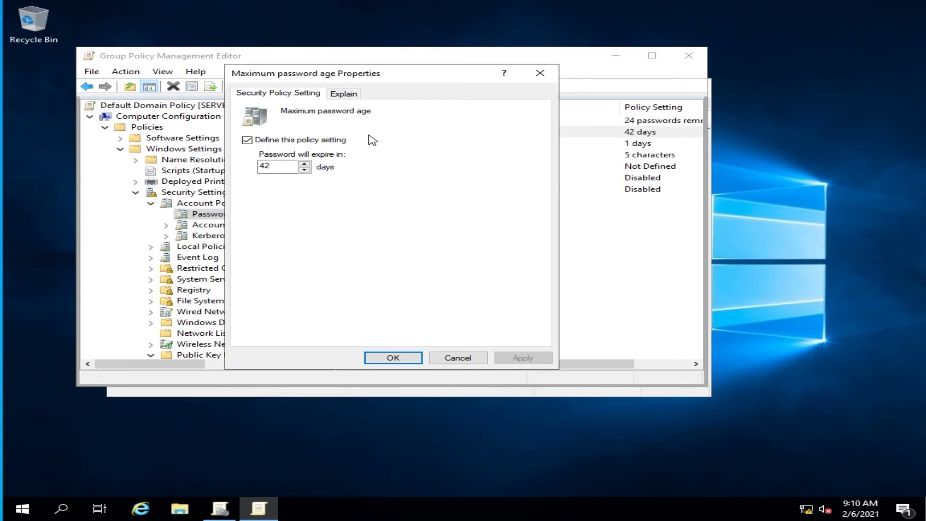
pyautogui.click(276, 164)
pyautogui.click(419, 358)
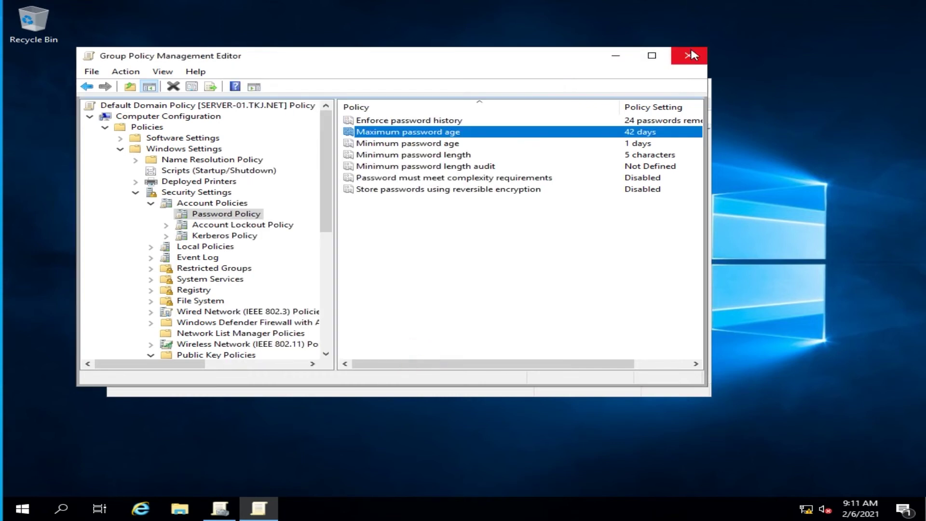
pyautogui.click(692, 55)
pyautogui.click(688, 86)
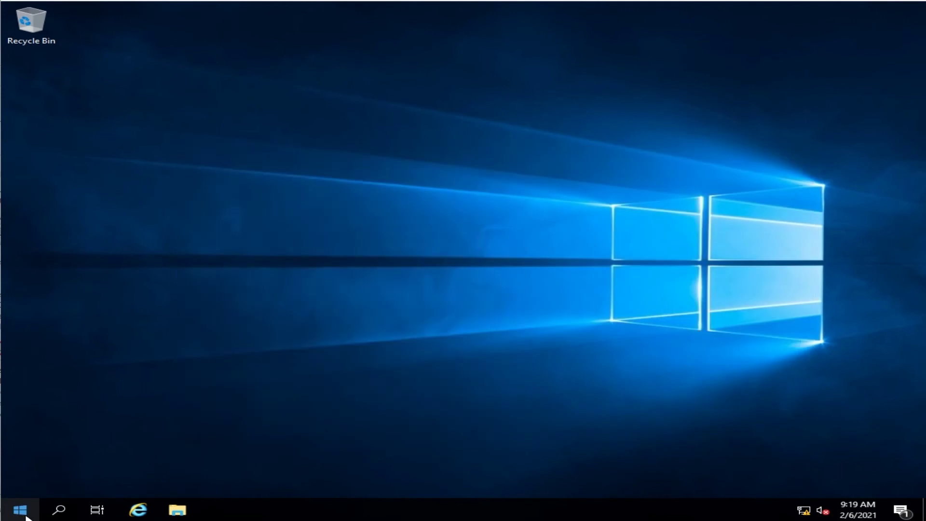
# Step: Open Server Manager from Start and launch Active Directory Users and Computers from its Tools menu
pyautogui.click(20, 510)
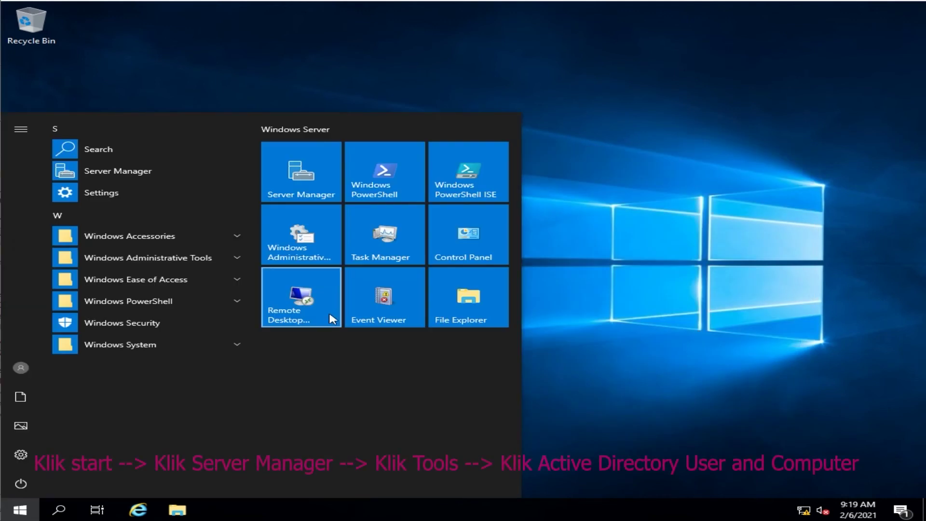
pyautogui.click(318, 179)
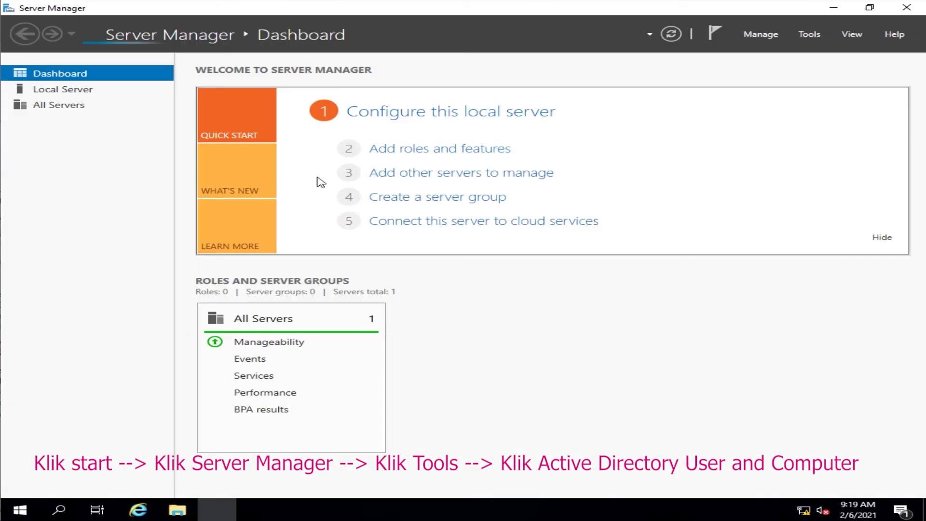
pyautogui.click(809, 33)
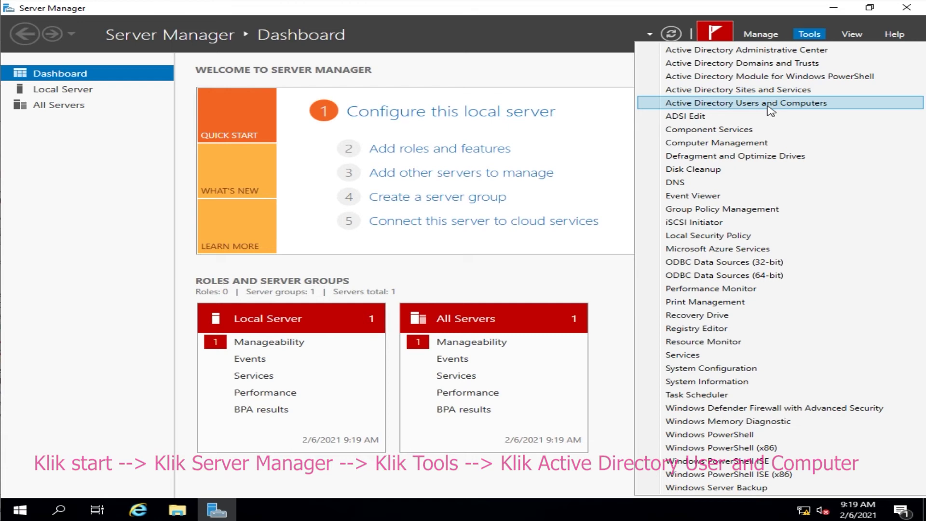
pyautogui.click(849, 106)
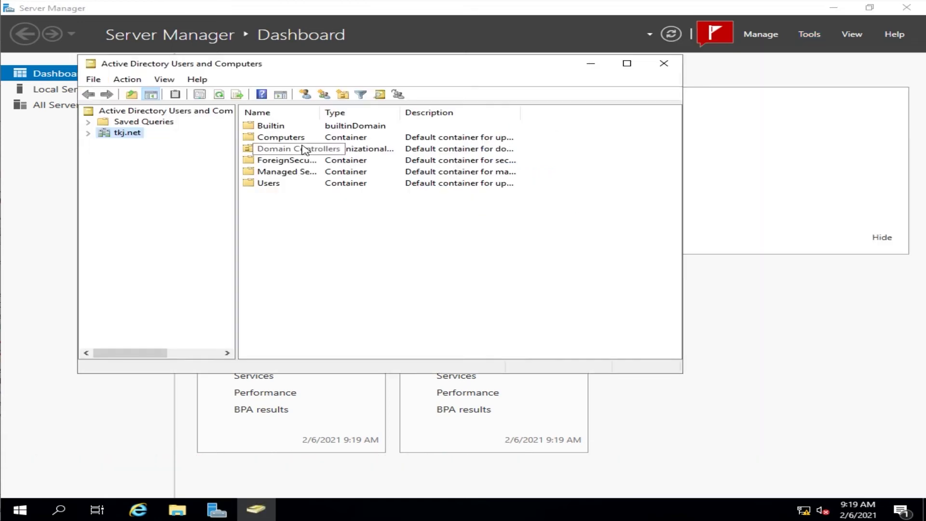
# Step: Create a new organizational unit named SMK-TETANGGA under the tkj.net domain
pyautogui.rightClick(124, 137)
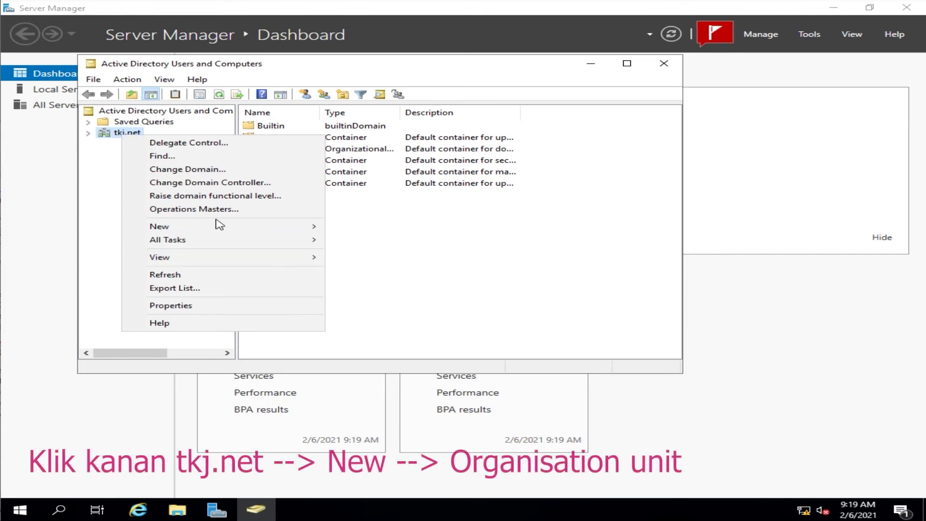
pyautogui.moveTo(217, 225)
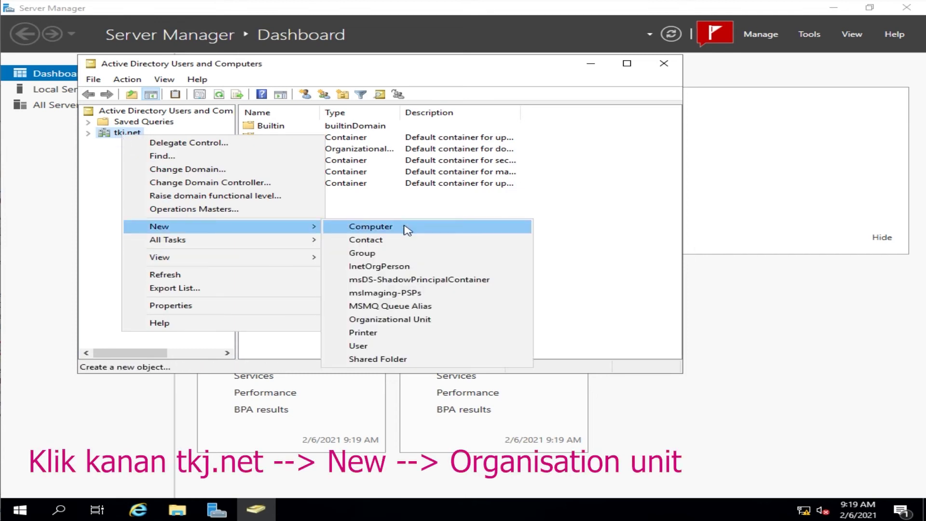
pyautogui.click(443, 320)
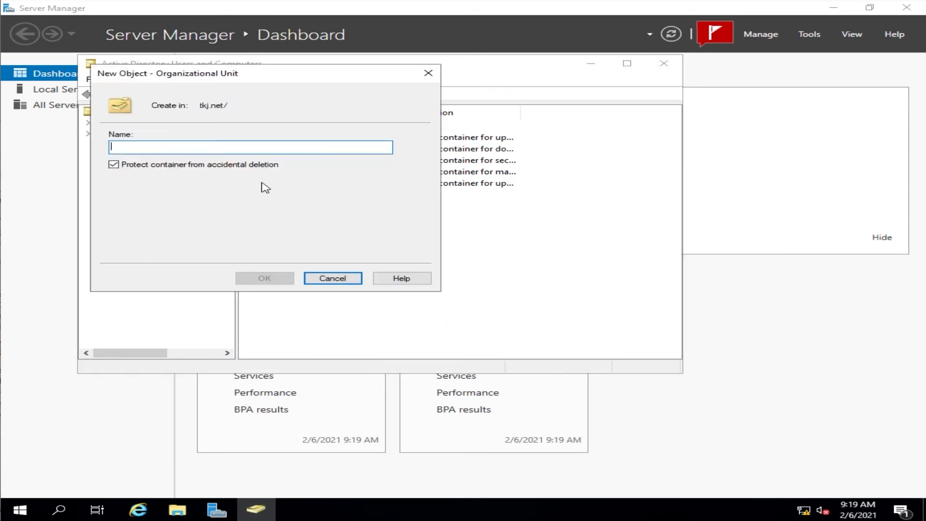
pyautogui.write('s')
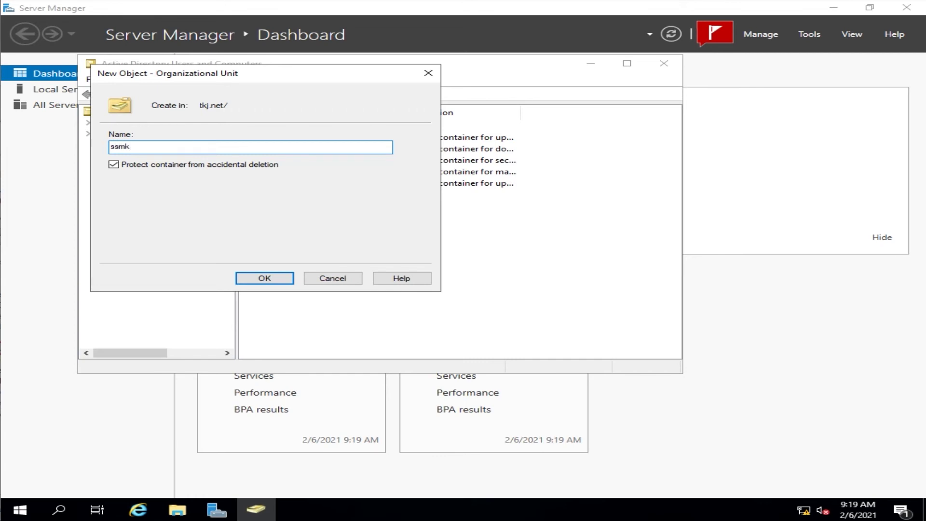
pyautogui.press('BackSpace')
pyautogui.write('SMK')
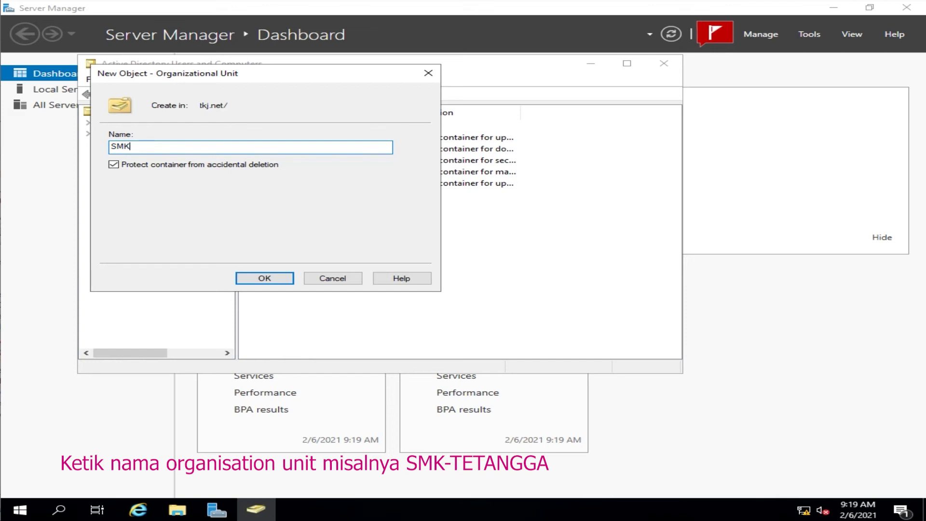
pyautogui.write('-TETANGGA')
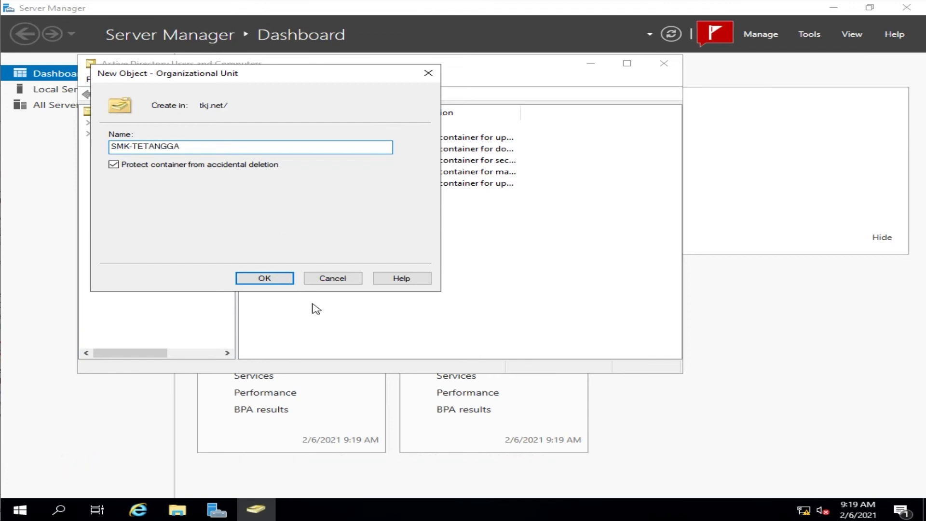
pyautogui.click(267, 278)
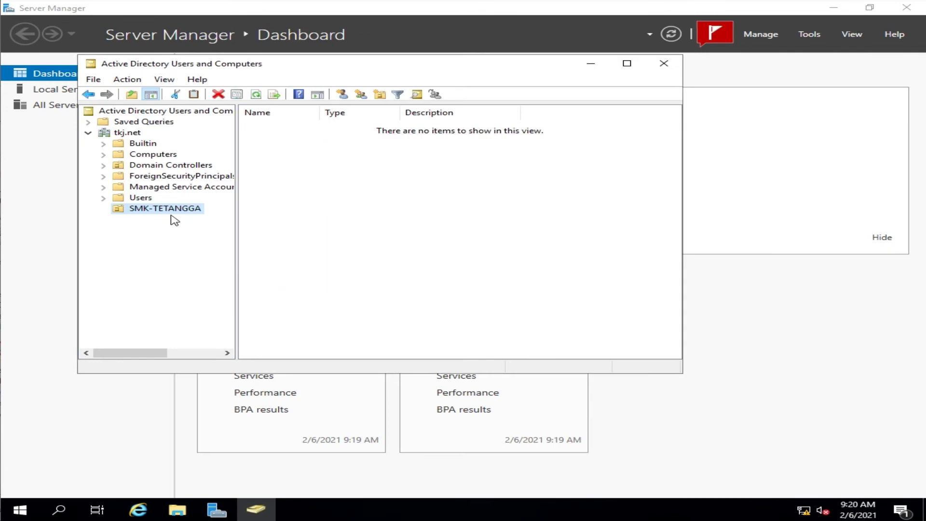
# Step: Create the Dept Kepsek organizational unit inside SMK-TETANGGA
pyautogui.rightClick(132, 210)
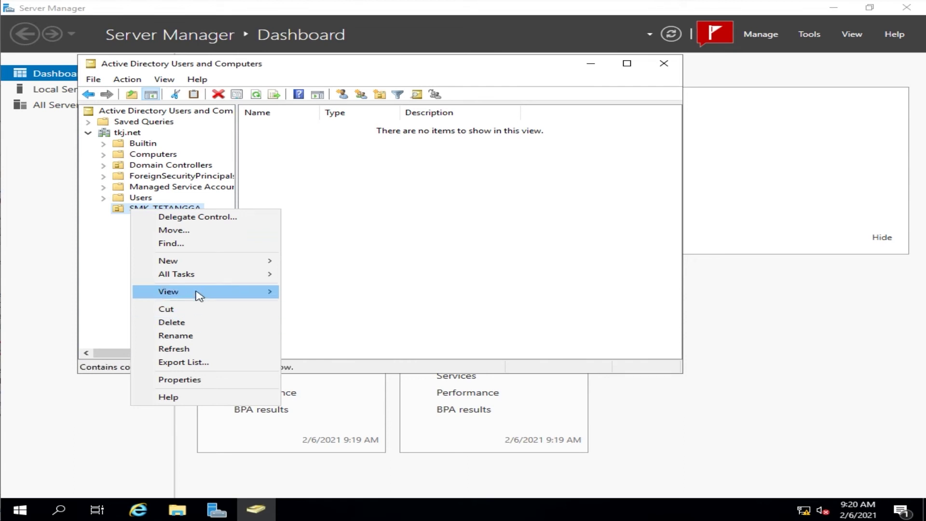
pyautogui.moveTo(204, 289)
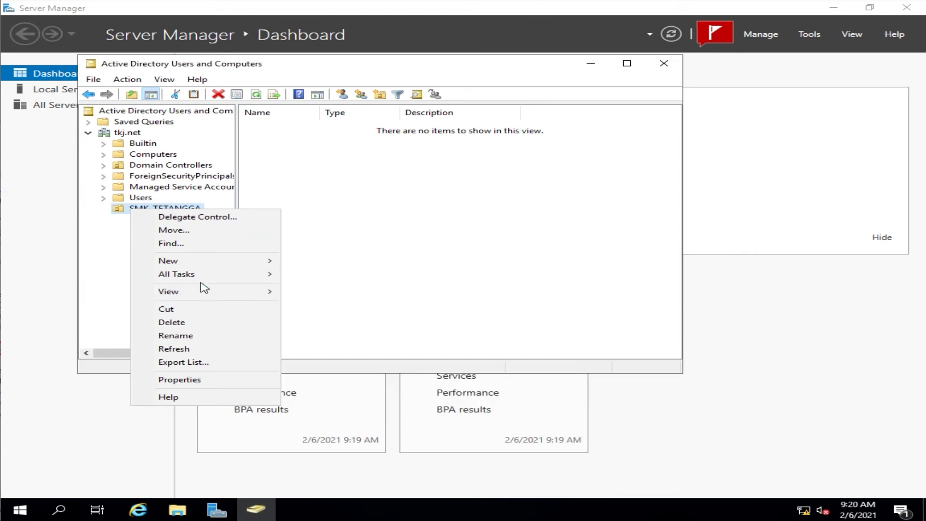
pyautogui.moveTo(205, 267)
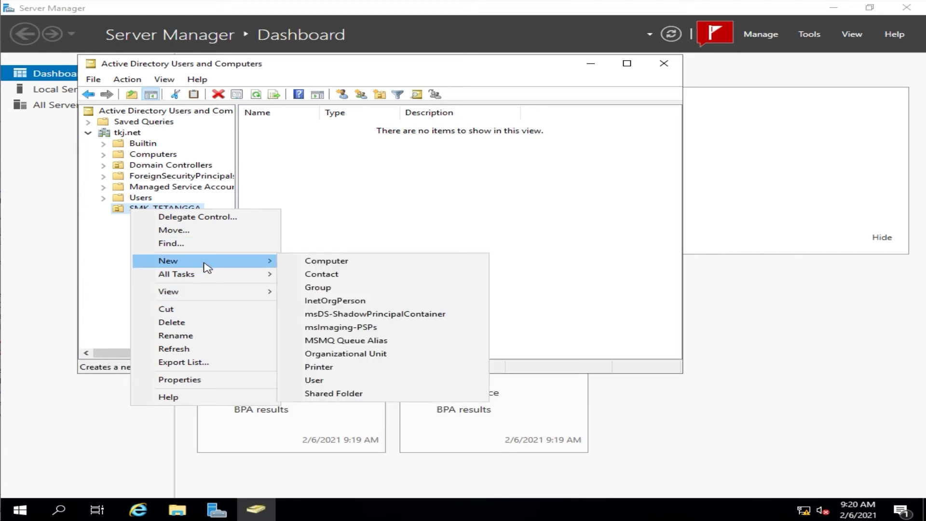
pyautogui.click(345, 355)
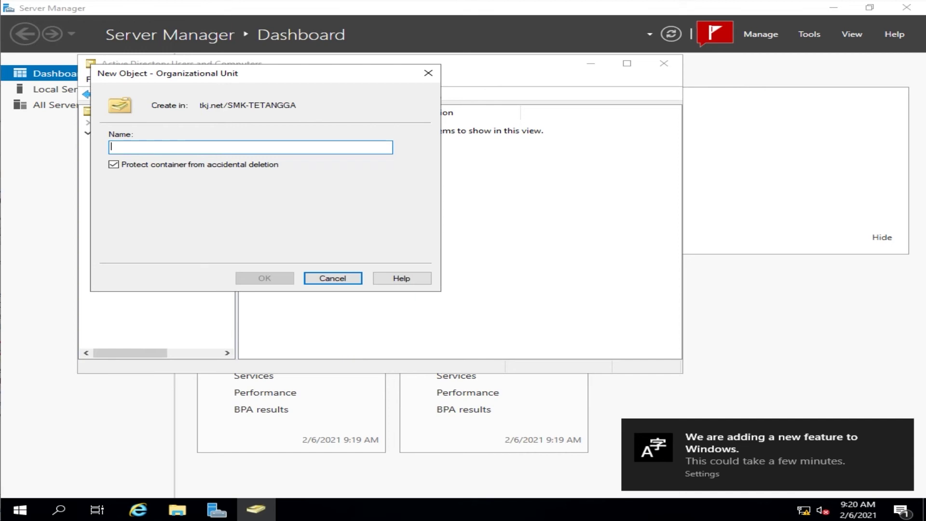
pyautogui.write('Dept Kepsek')
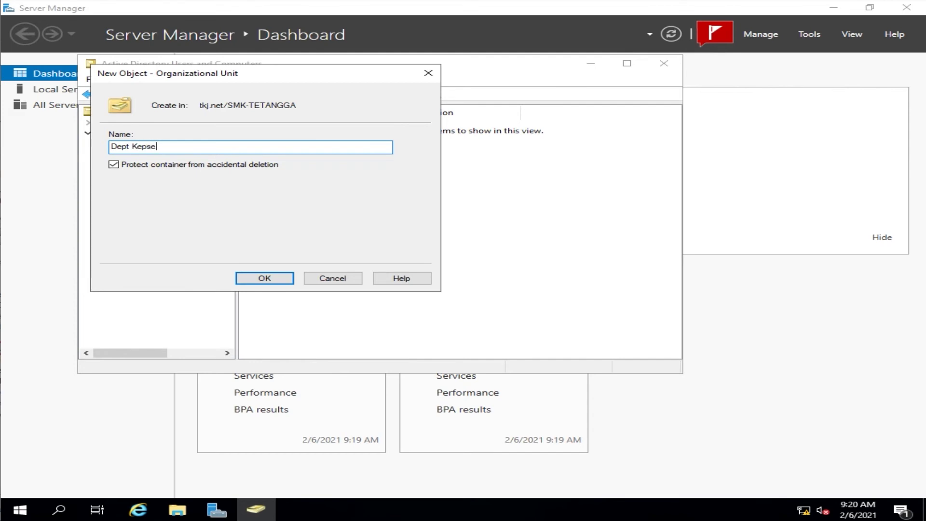
pyautogui.click(268, 280)
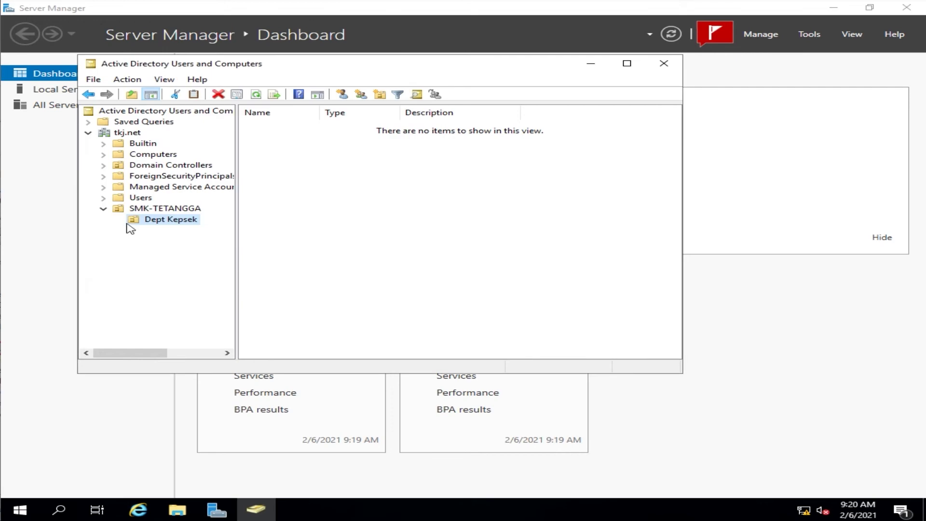
# Step: Create the Dept Guru organizational unit inside SMK-TETANGGA
pyautogui.rightClick(152, 211)
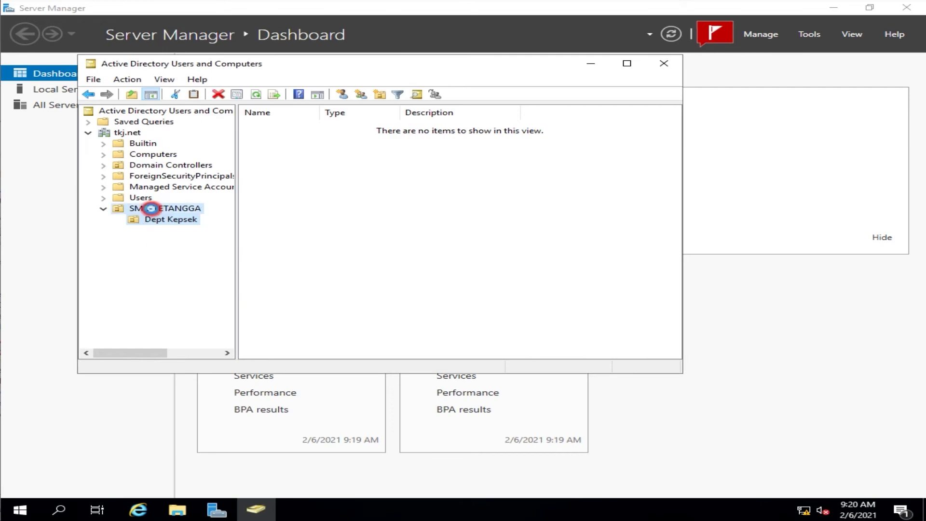
pyautogui.moveTo(196, 264)
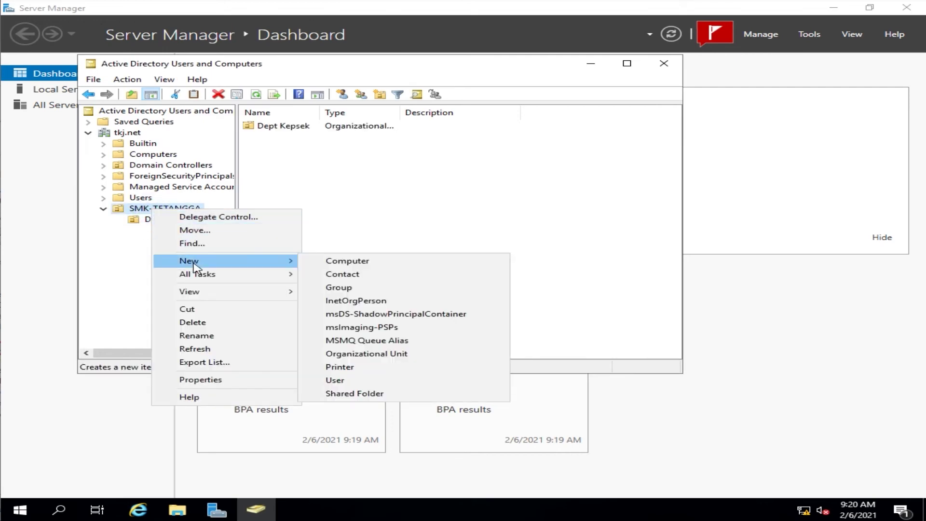
pyautogui.click(356, 353)
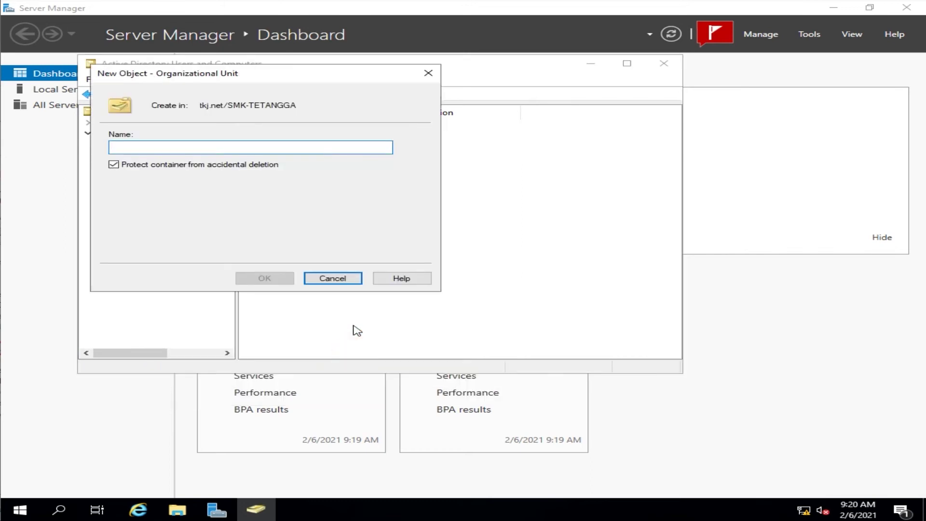
pyautogui.write('Dept Guru')
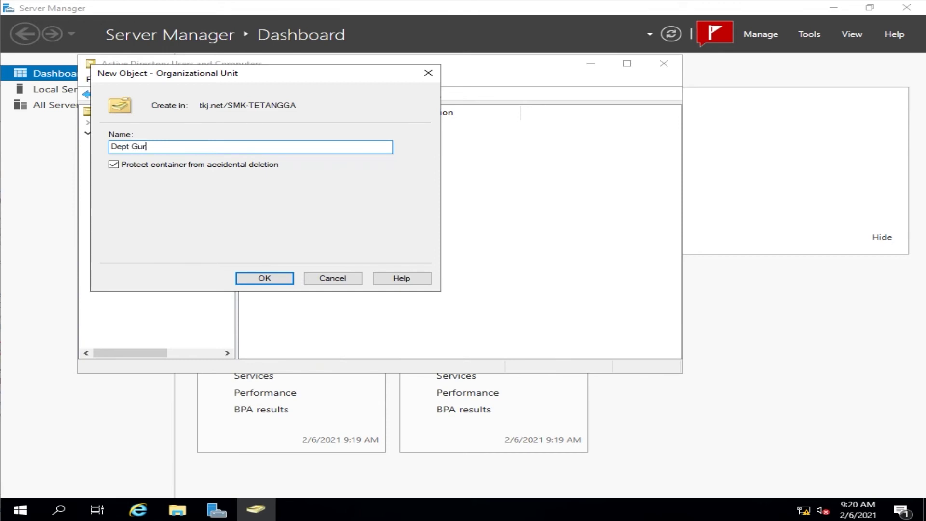
pyautogui.click(264, 279)
# Step: Create the Dept. Manajemen organizational unit inside SMK-TETANGGA
pyautogui.click(159, 208)
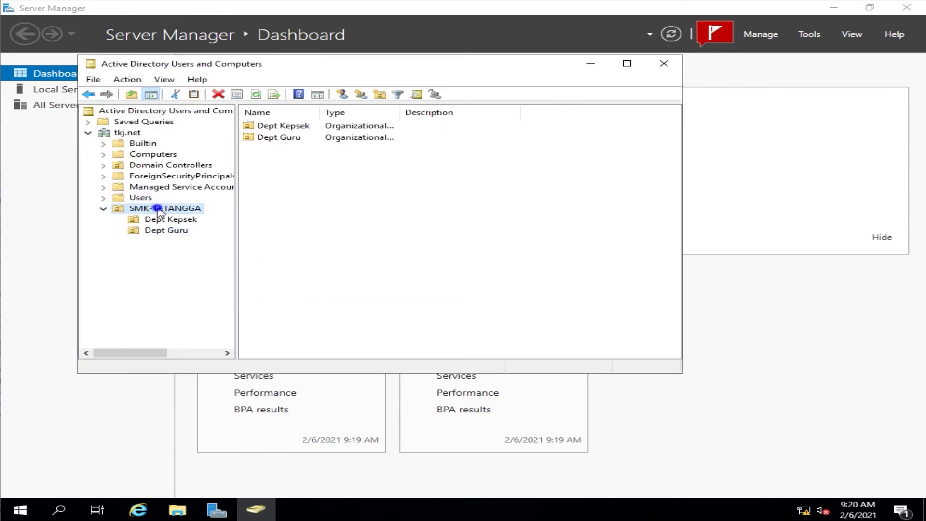
pyautogui.rightClick(158, 209)
pyautogui.moveTo(195, 259)
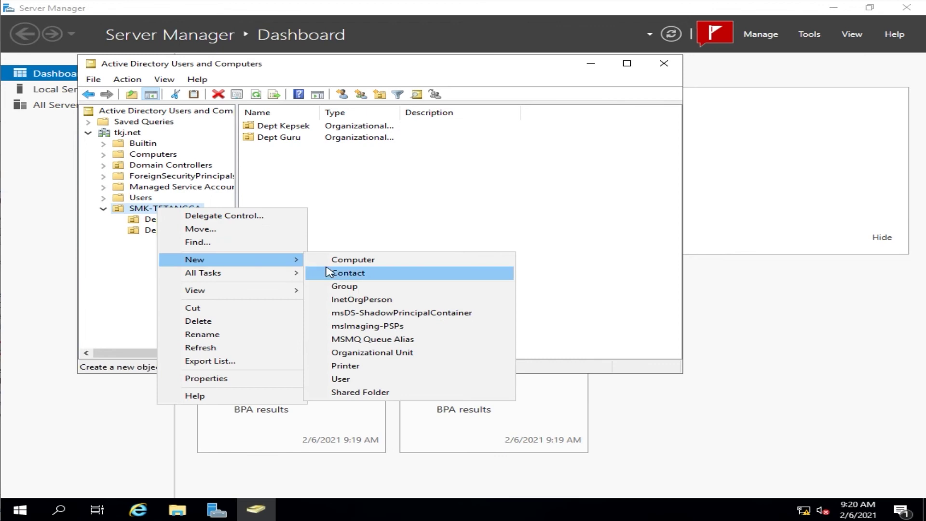
pyautogui.click(367, 352)
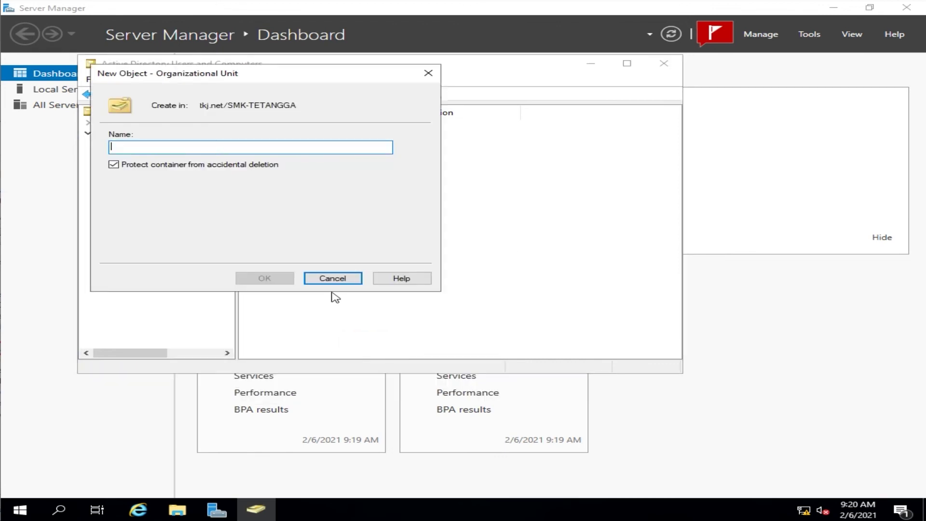
pyautogui.write('Dept. Manajemen')
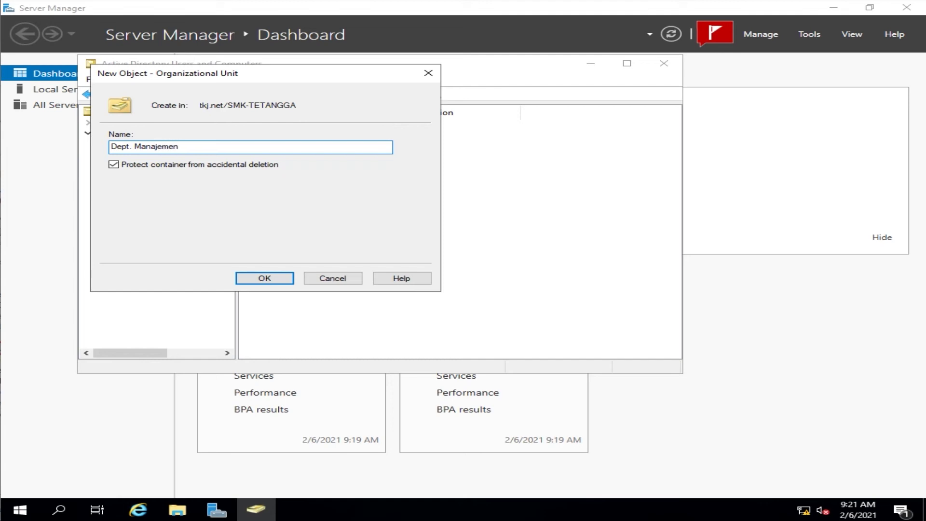
pyautogui.click(274, 279)
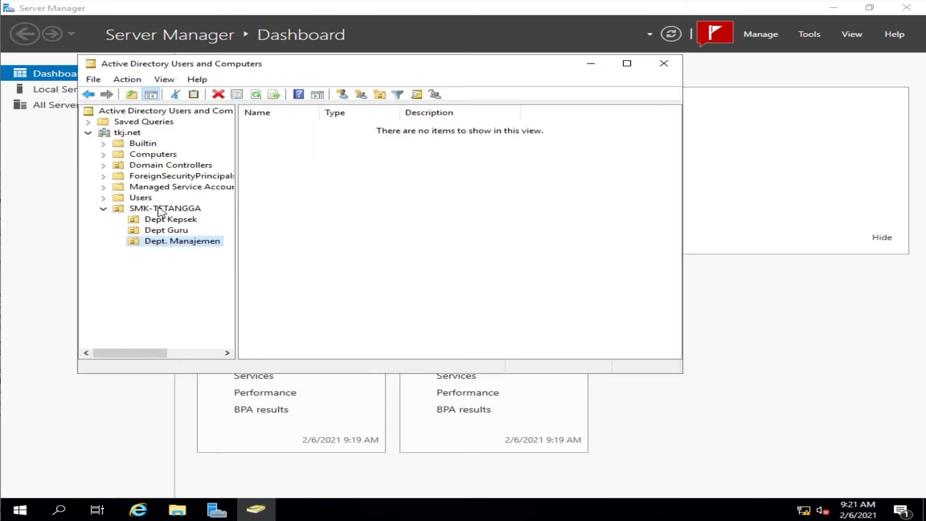
# Step: Create the Dept TU organizational unit inside SMK-TETANGGA
pyautogui.click(161, 210)
pyautogui.rightClick(160, 208)
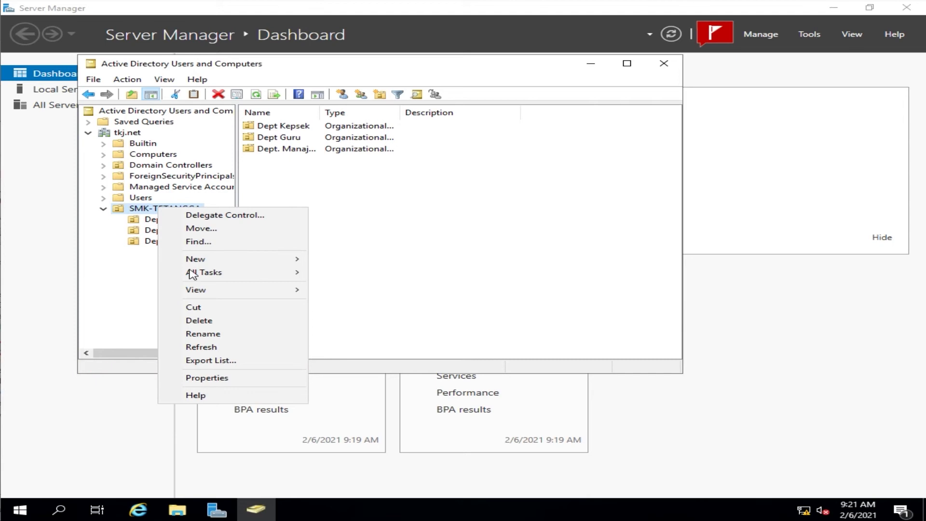
pyautogui.moveTo(199, 293)
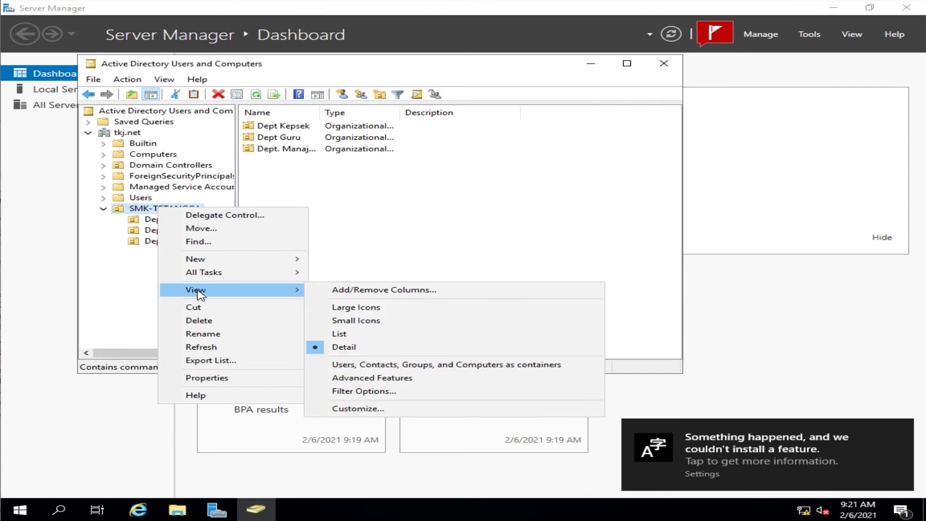
pyautogui.moveTo(202, 260)
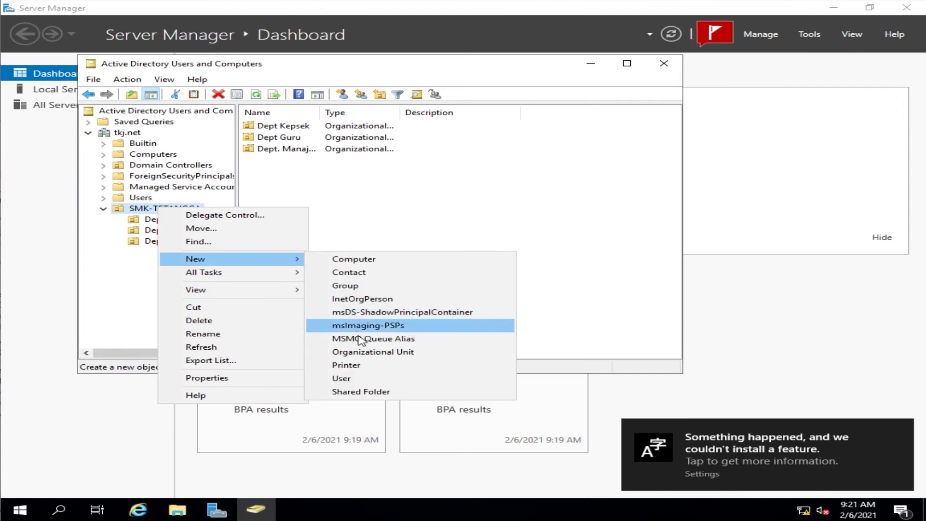
pyautogui.click(364, 352)
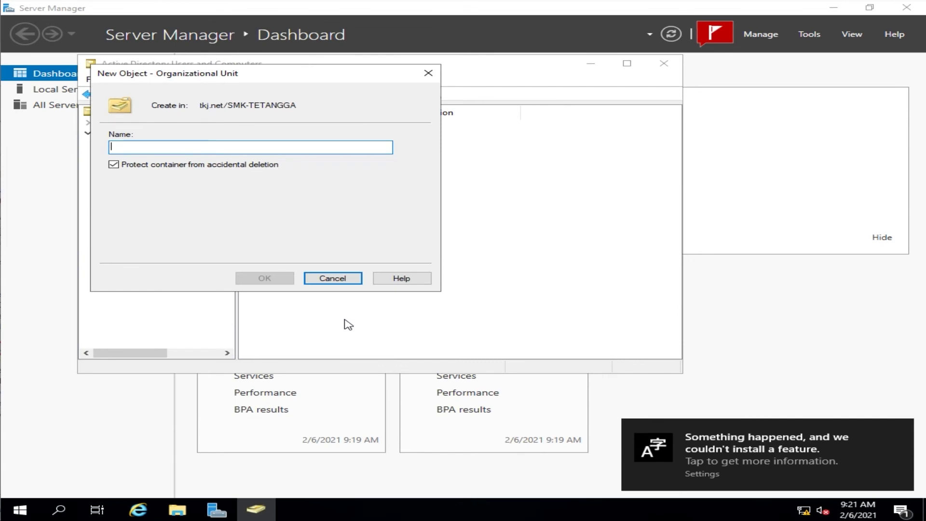
pyautogui.write('Dept TU')
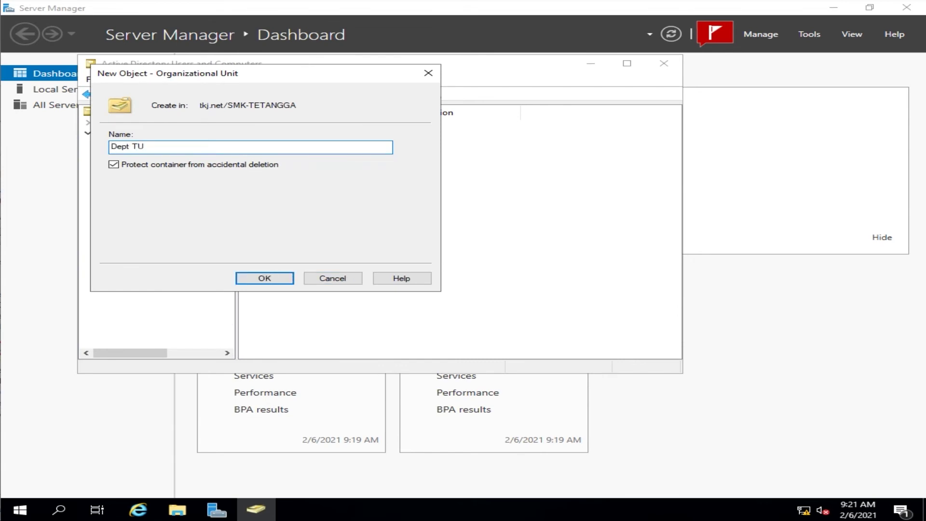
pyautogui.click(266, 277)
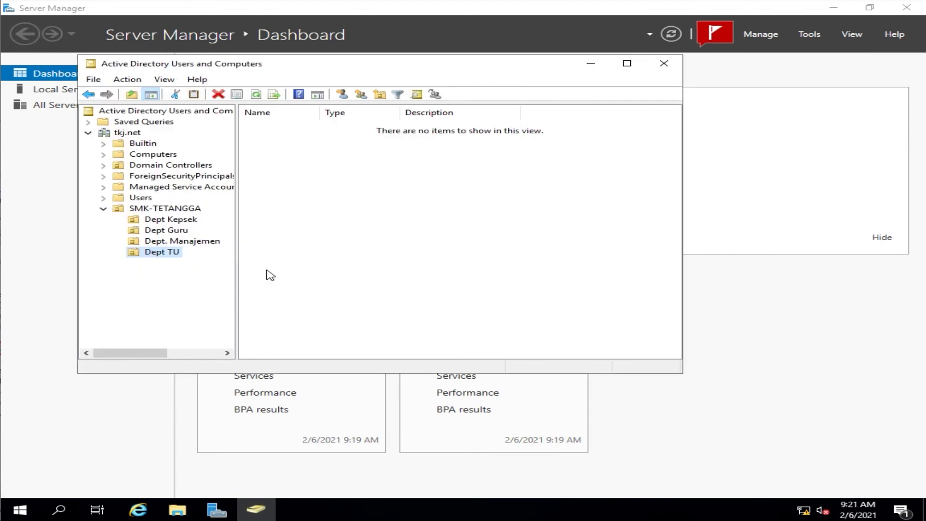
# Step: Create the Dept Kaprog organizational unit inside SMK-TETANGGA
pyautogui.click(154, 209)
pyautogui.rightClick(154, 209)
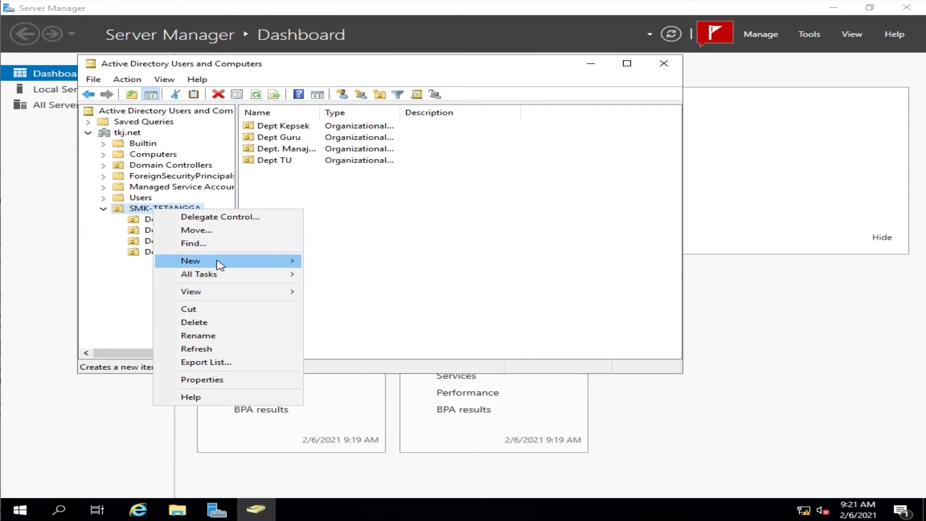
pyautogui.moveTo(271, 262)
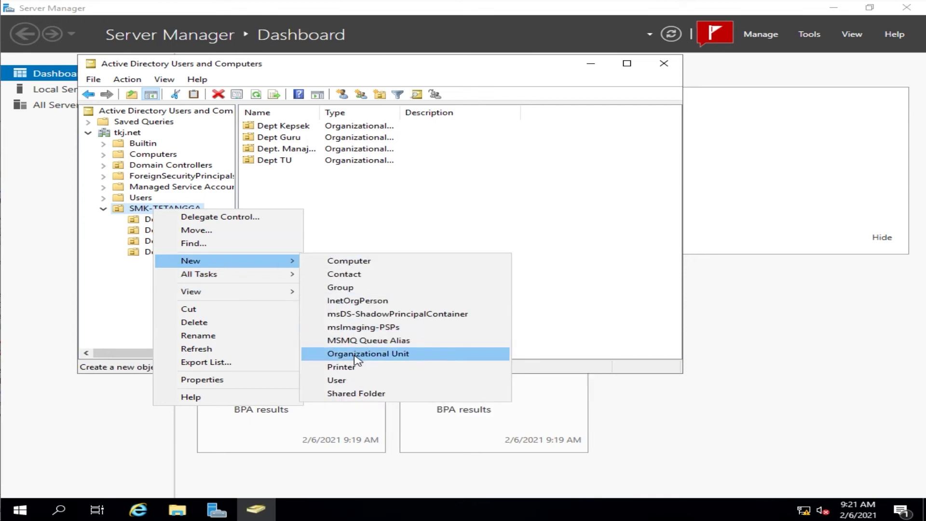
pyautogui.click(357, 356)
pyautogui.write('Dept')
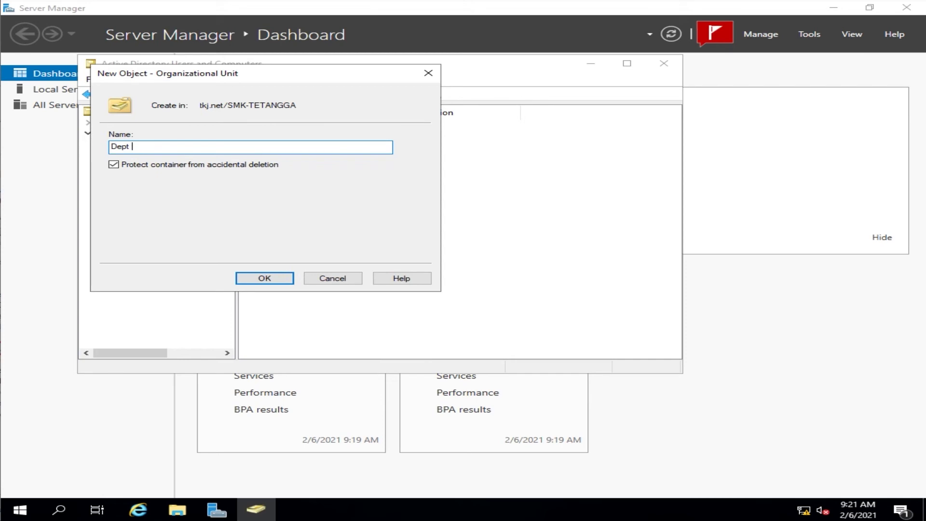
pyautogui.write(' Kaprog')
pyautogui.click(258, 280)
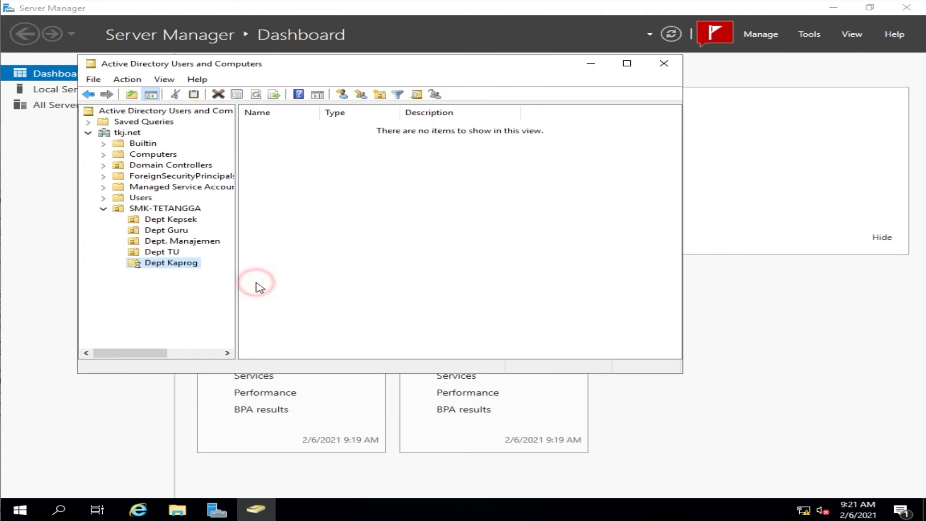
# Step: Create the Dept Siswa organizational unit inside SMK-TETANGGA, then select Dept Guru
pyautogui.click(174, 209)
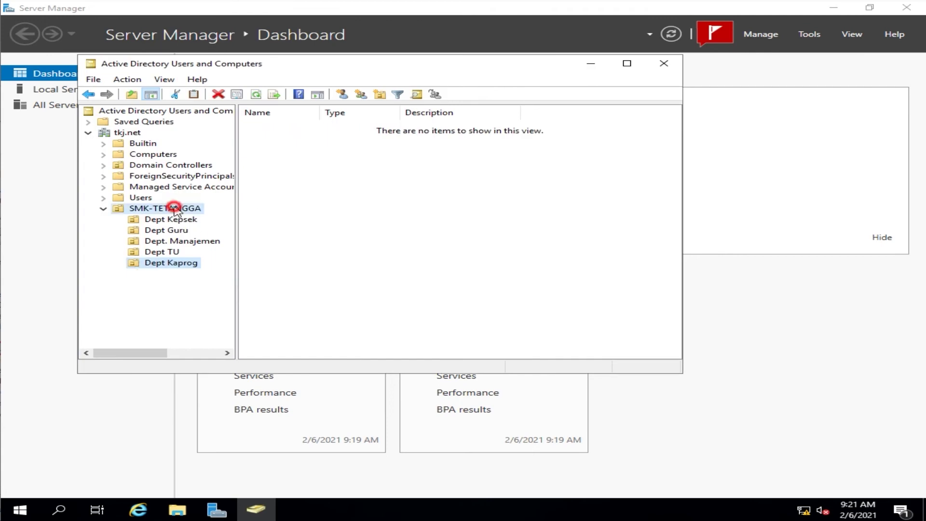
pyautogui.rightClick(175, 209)
pyautogui.moveTo(231, 274)
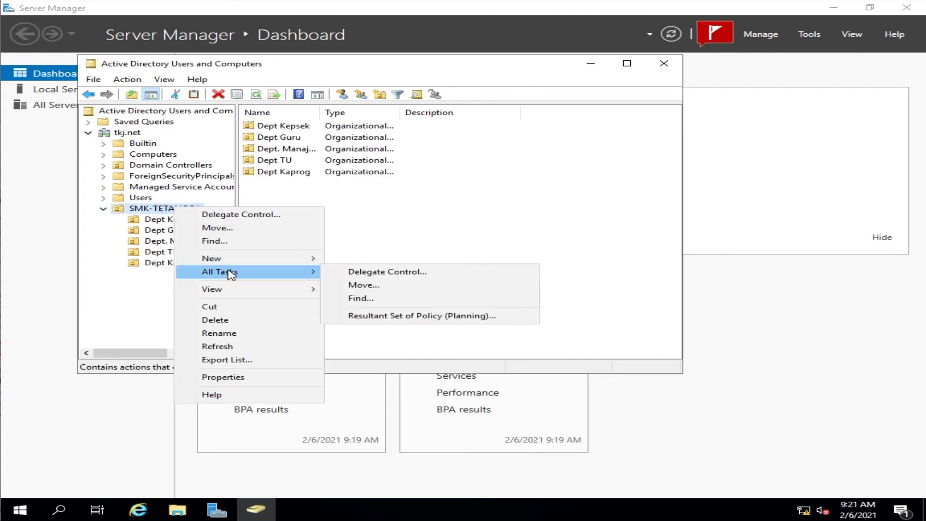
pyautogui.moveTo(290, 262)
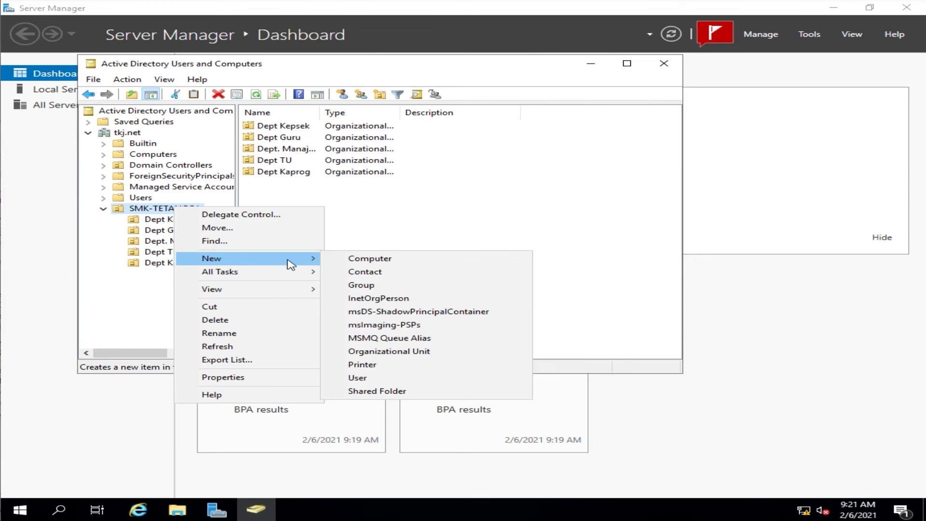
pyautogui.click(392, 352)
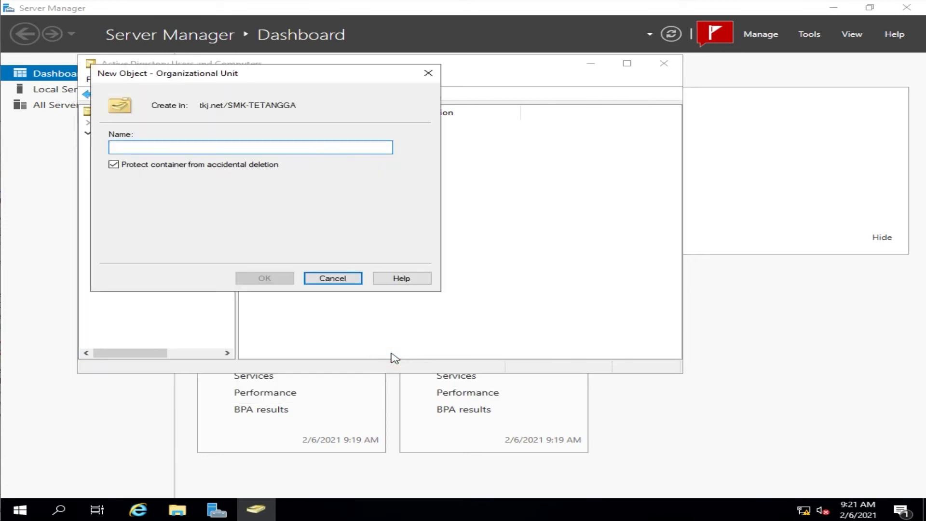
pyautogui.write('Dept')
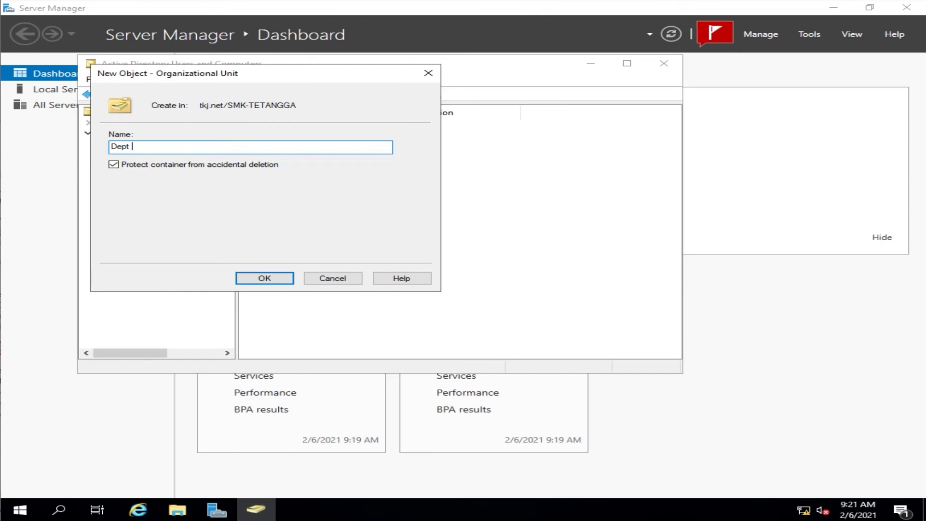
pyautogui.write(' Siswa')
pyautogui.click(280, 283)
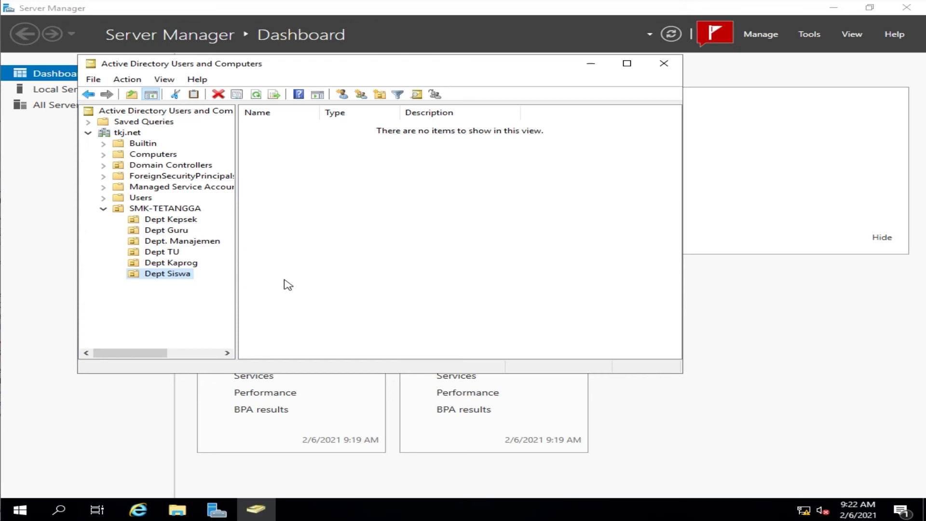
pyautogui.click(151, 231)
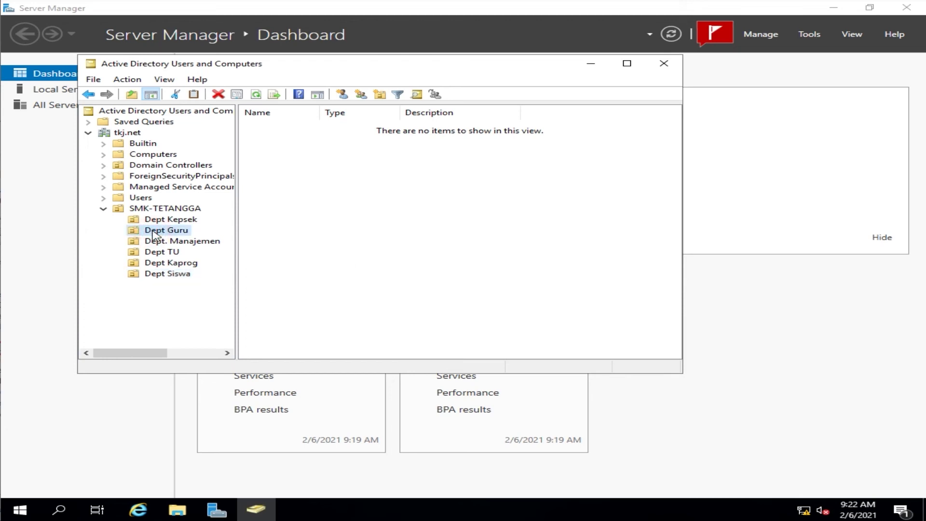
# Step: Start a new user in Dept Guru: first name Guru-1, initials G1, last name tkj, logon guru-1
pyautogui.rightClick(155, 236)
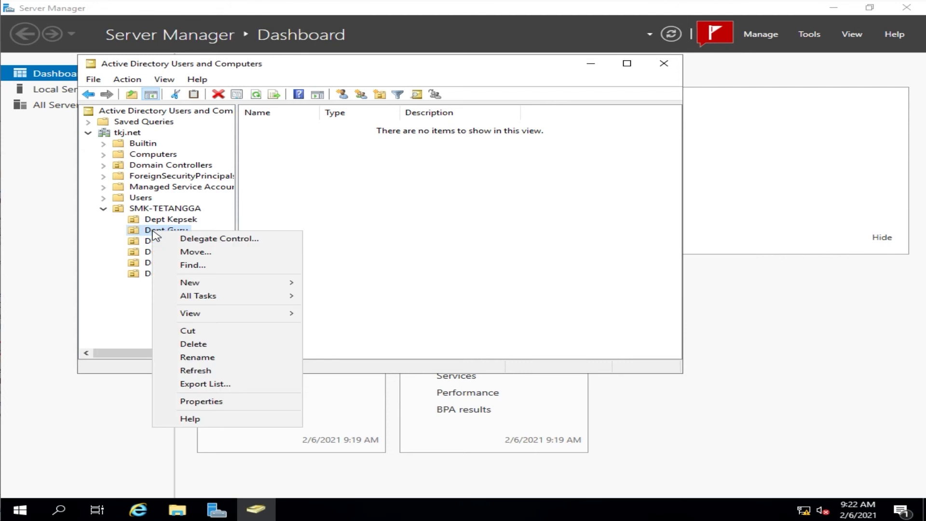
pyautogui.moveTo(191, 287)
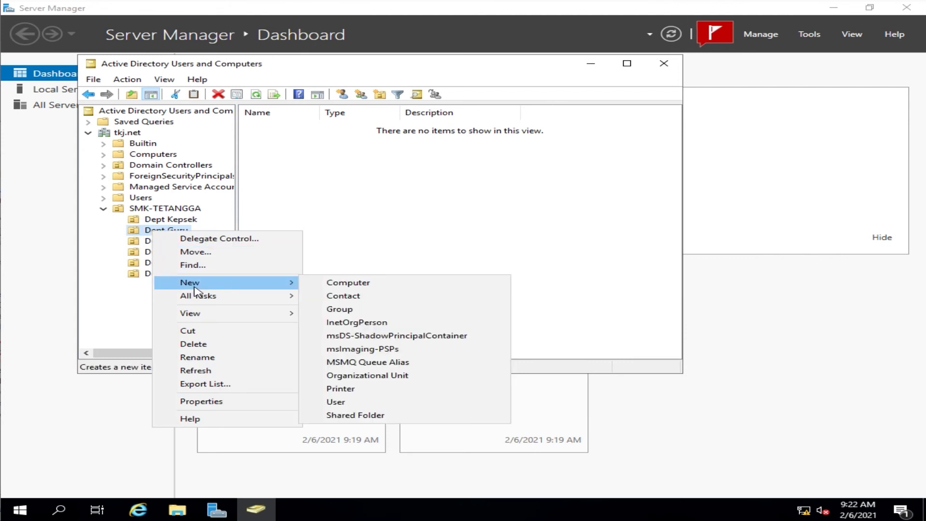
pyautogui.click(374, 405)
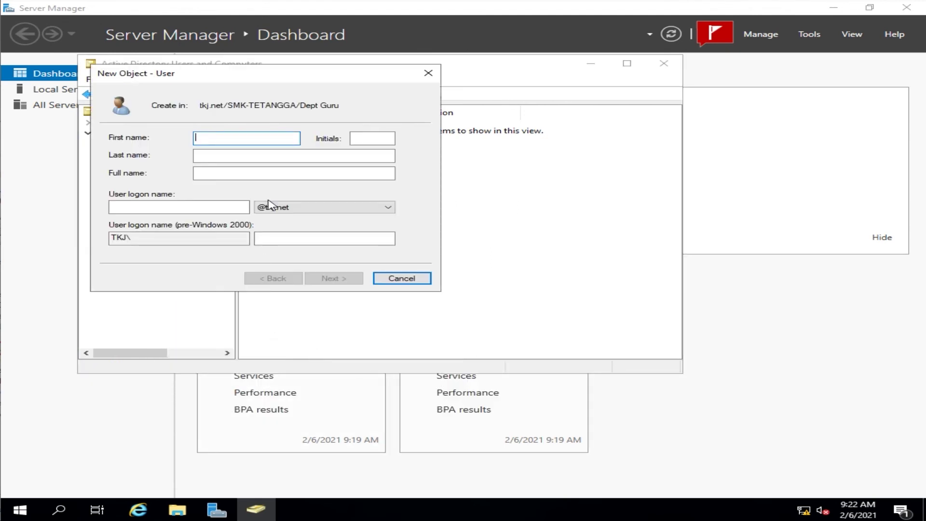
pyautogui.write('Guru-1')
pyautogui.click(368, 135)
pyautogui.write('G')
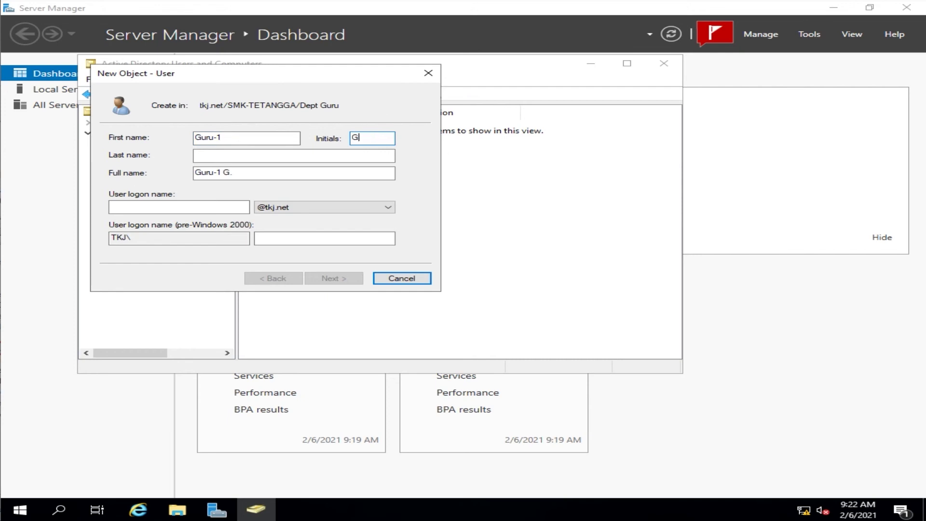
pyautogui.write('1')
pyautogui.click(251, 155)
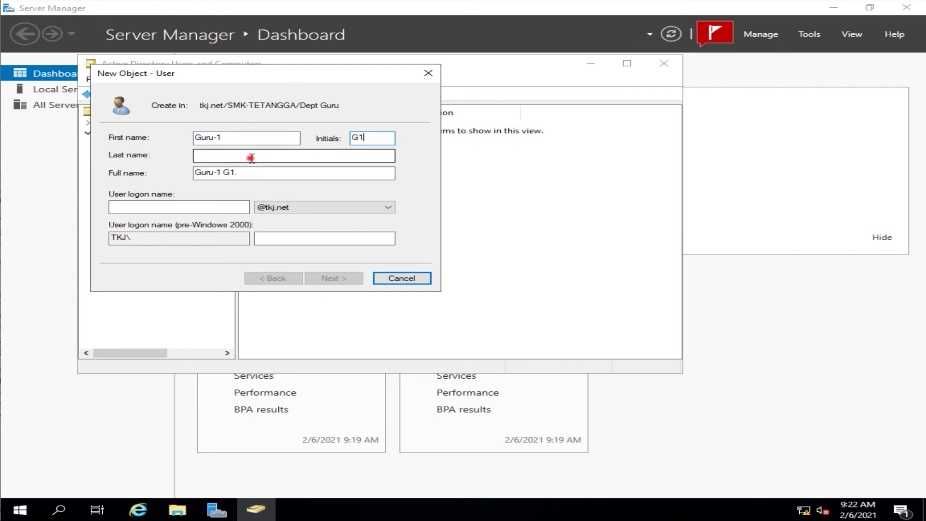
pyautogui.write('tkj')
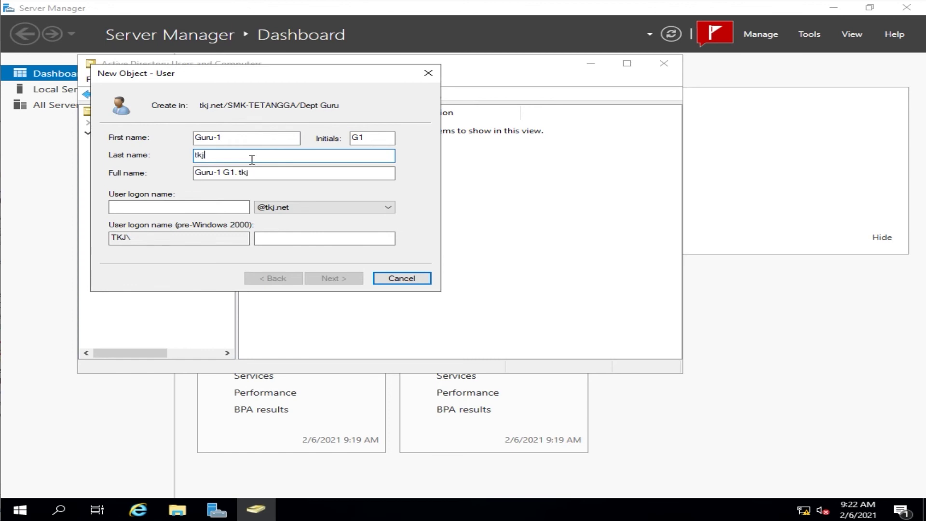
pyautogui.click(172, 202)
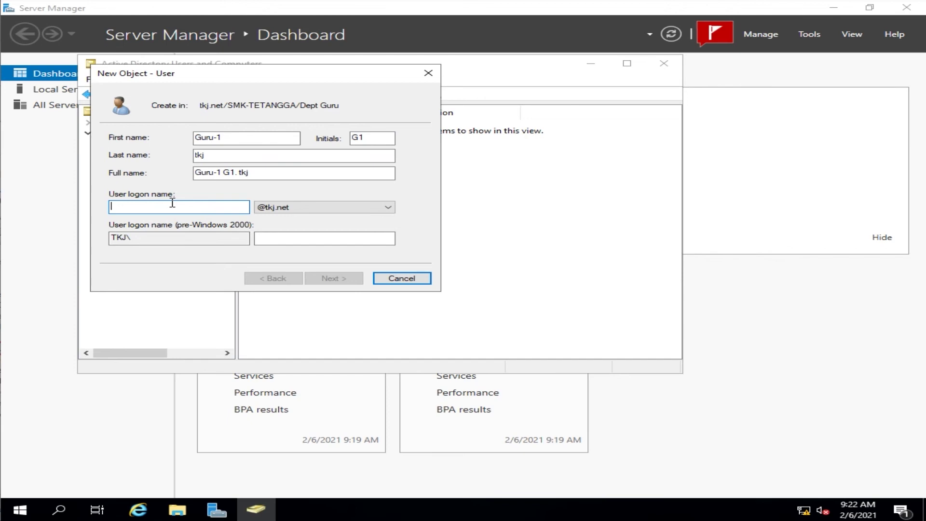
pyautogui.write('guru')
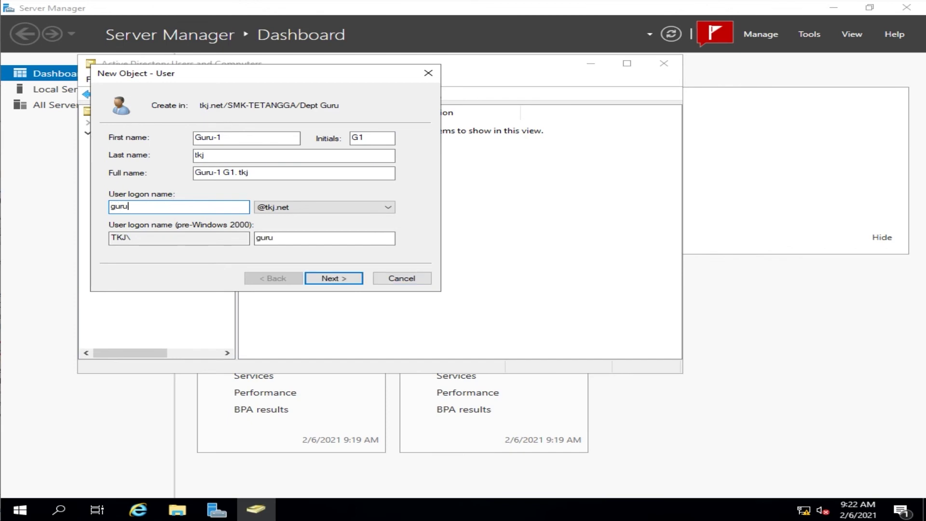
pyautogui.write('-1')
# Step: Set and confirm the user's password with no forced change and no expiry, then finish creating the user
pyautogui.click(330, 279)
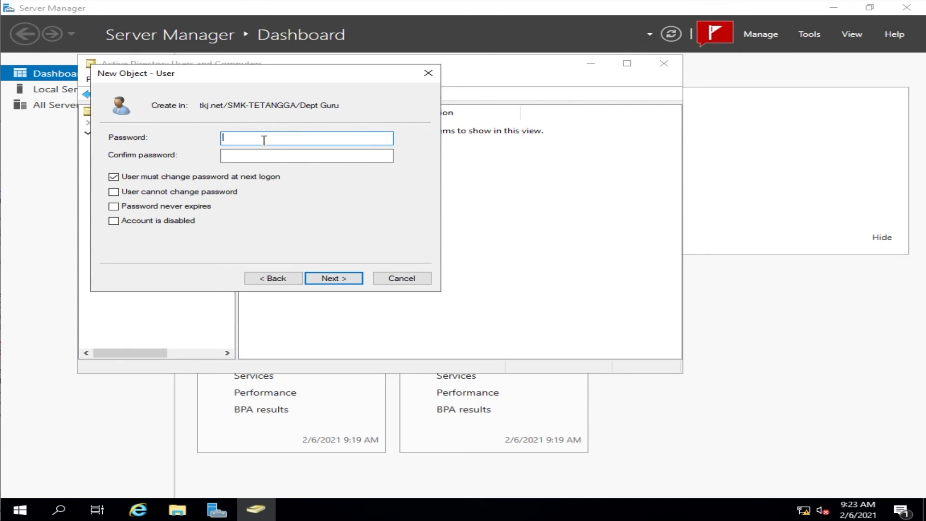
pyautogui.write('12345')
pyautogui.click(259, 155)
pyautogui.write('12345')
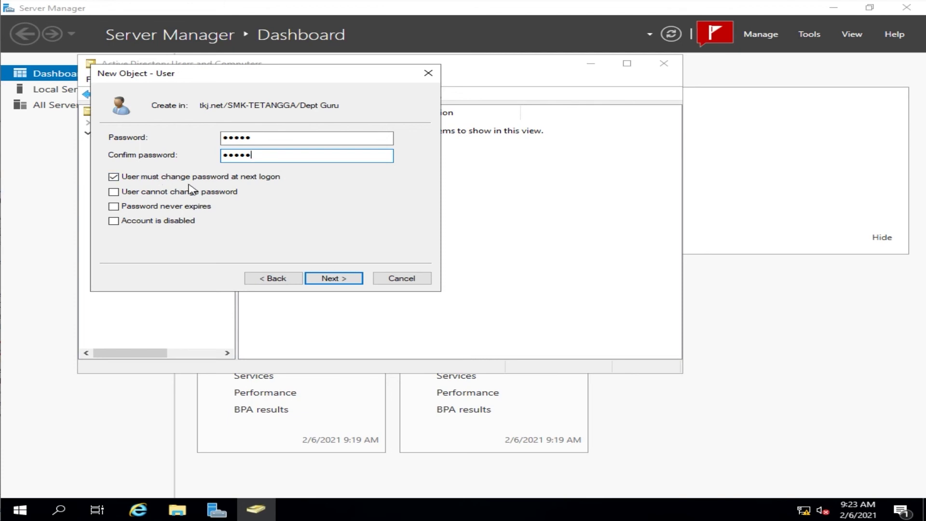
pyautogui.click(114, 178)
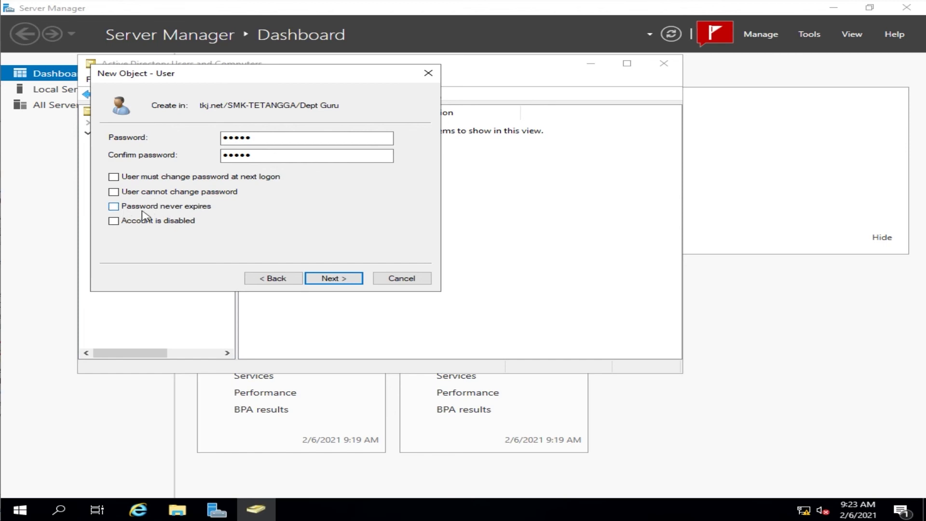
pyautogui.click(114, 206)
pyautogui.click(327, 281)
pyautogui.click(326, 282)
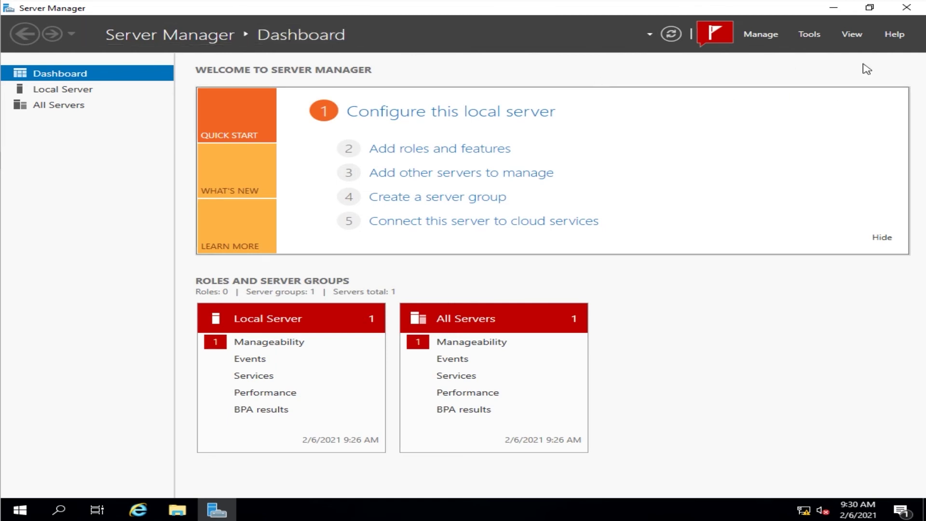
# Step: Launch DNS Manager from Server Manager's Tools menu and show the tkj.net forward lookup zone's records
pyautogui.click(821, 32)
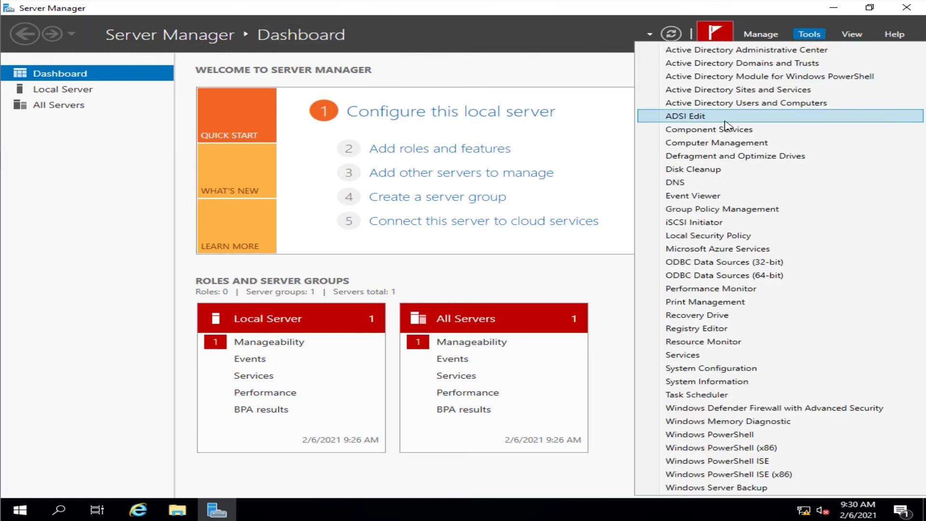
pyautogui.click(694, 182)
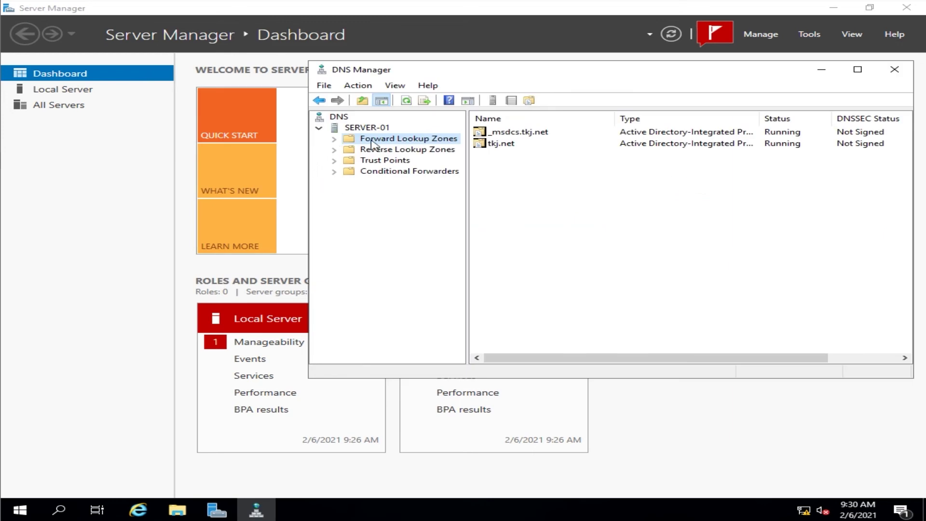
pyautogui.click(333, 140)
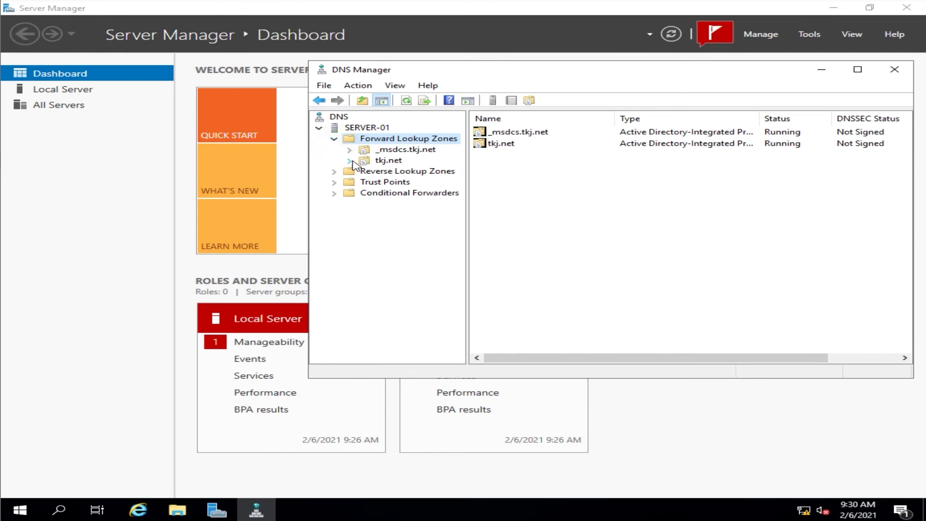
pyautogui.click(351, 162)
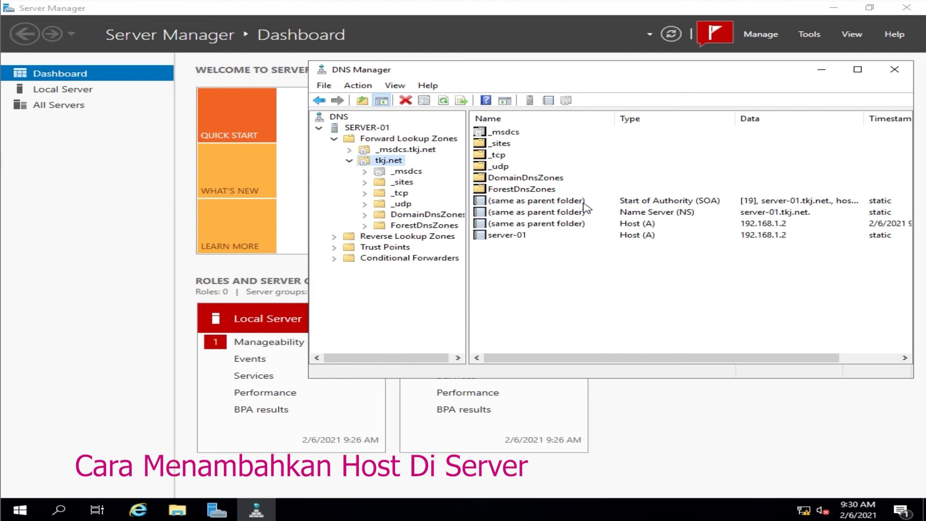
# Step: Add a Host (A) record client-1 pointing to 192.168.1.10 in the tkj.net zone
pyautogui.rightClick(388, 162)
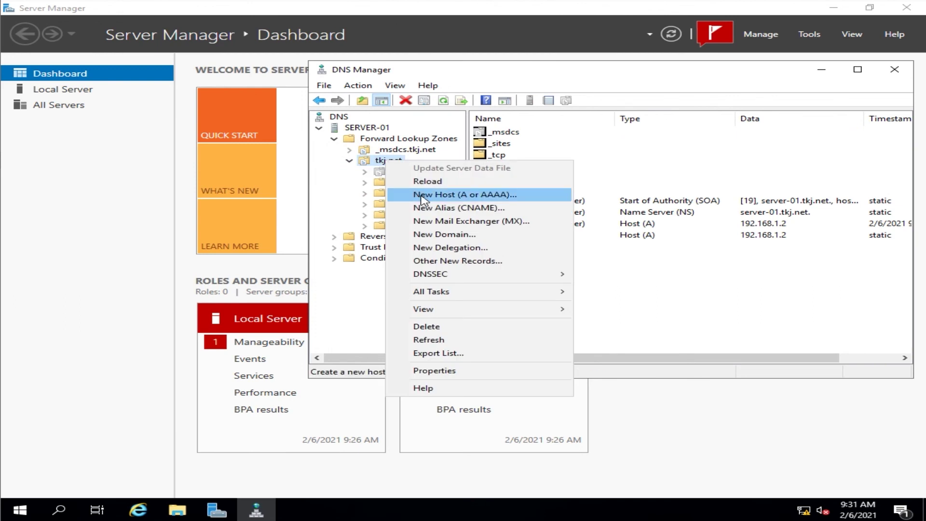
pyautogui.click(421, 195)
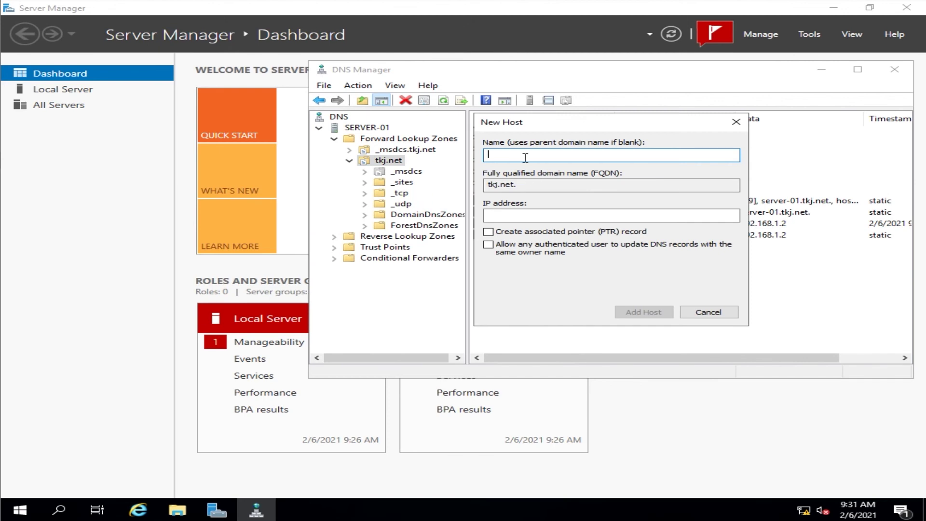
pyautogui.write('client-1')
pyautogui.click(542, 214)
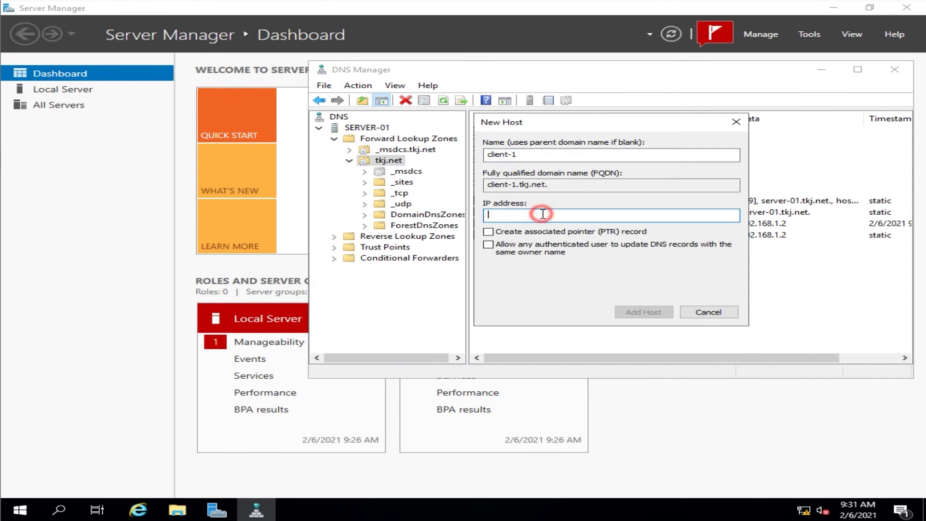
pyautogui.write('192.168.1.10')
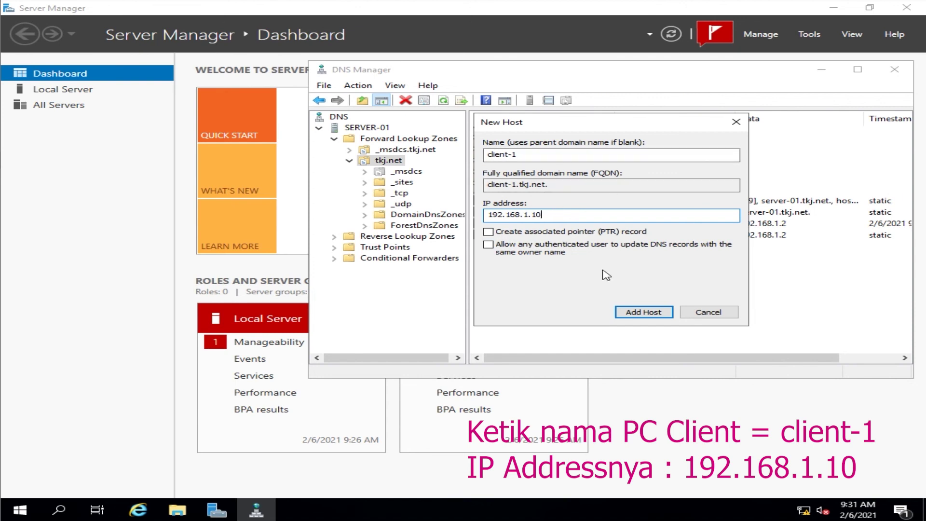
pyautogui.click(624, 309)
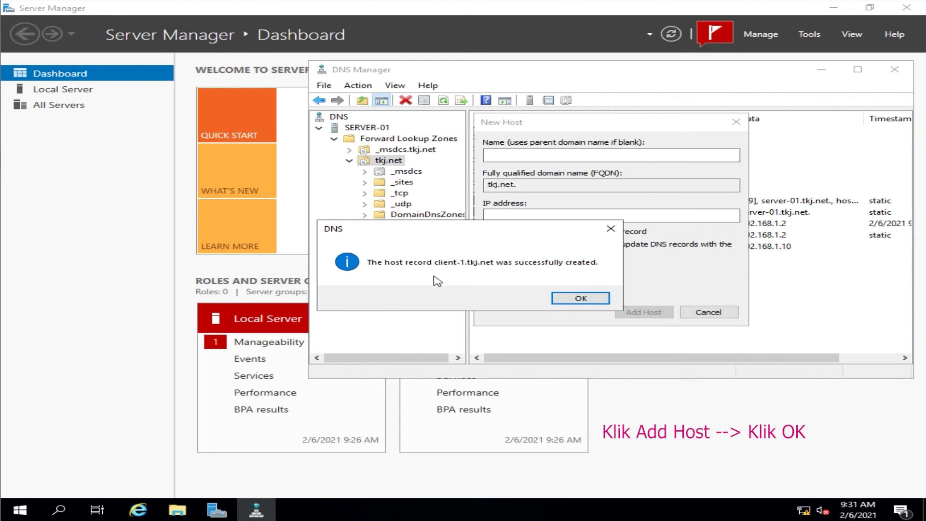
# Step: Dismiss the record-created confirmation, close the New Host dialog and exit DNS Manager
pyautogui.click(582, 301)
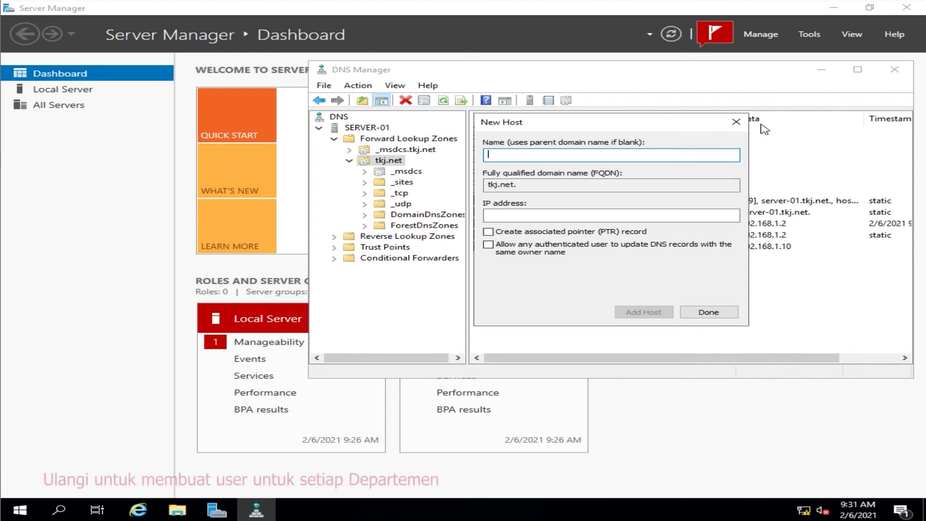
pyautogui.click(735, 126)
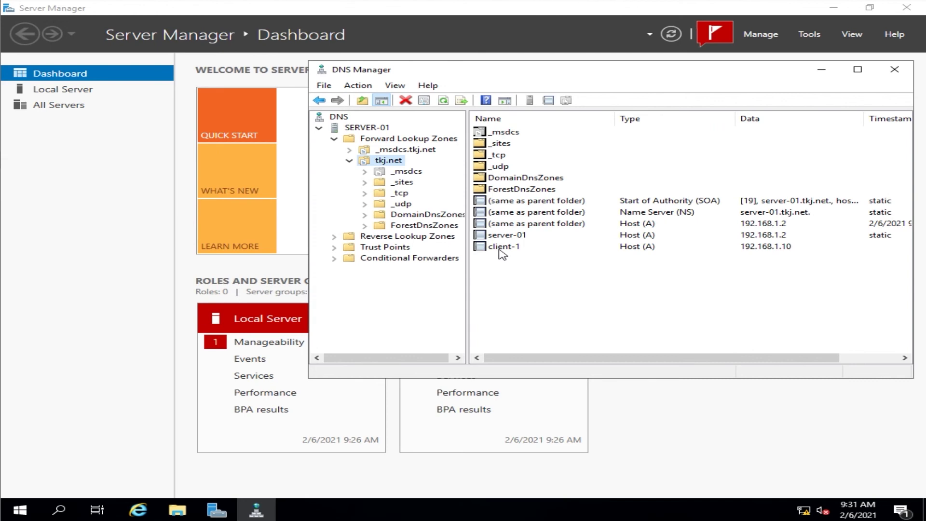
pyautogui.click(896, 71)
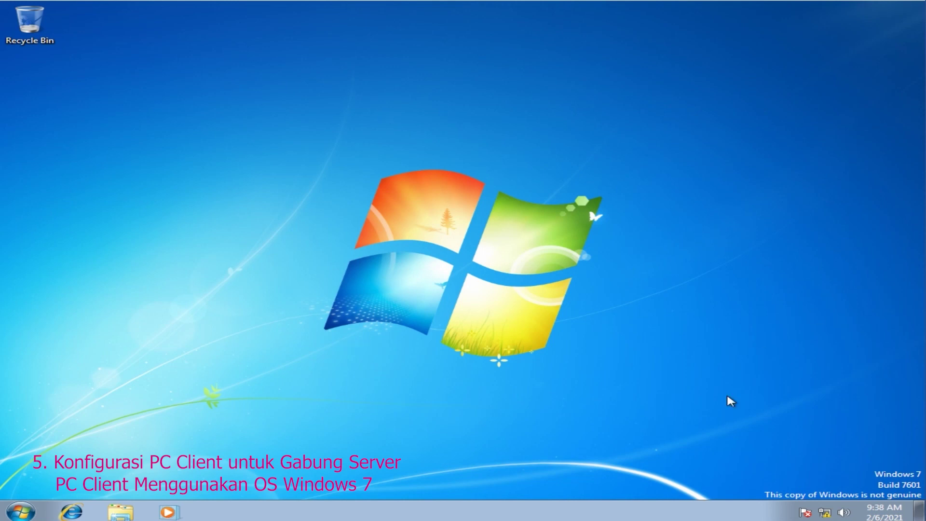
# Step: Open the IPv4 properties of the Windows 7 Local Area Connection via Network and Sharing Center
pyautogui.moveTo(826, 515)
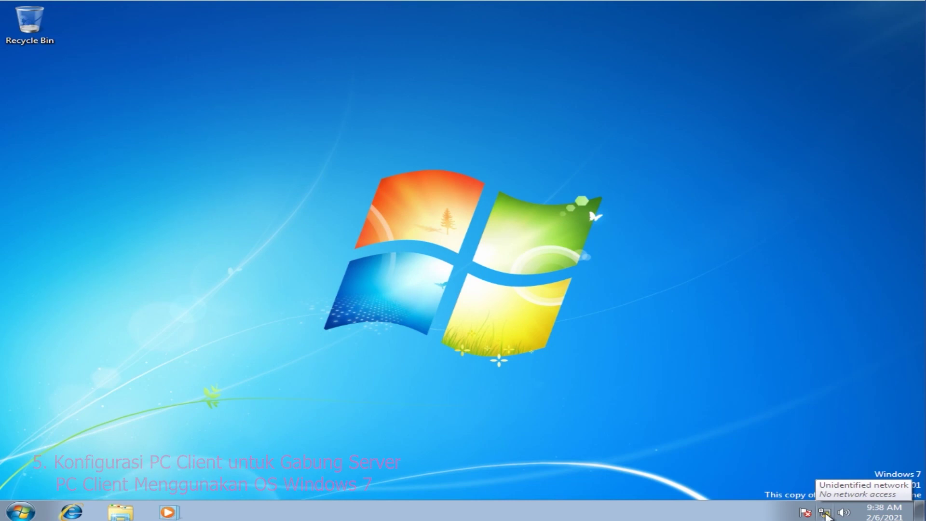
pyautogui.rightClick(826, 515)
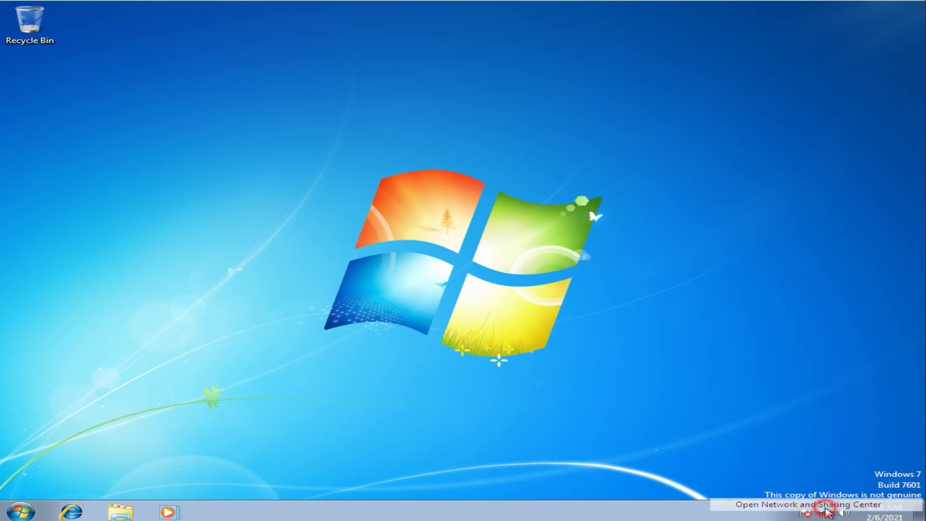
pyautogui.click(827, 510)
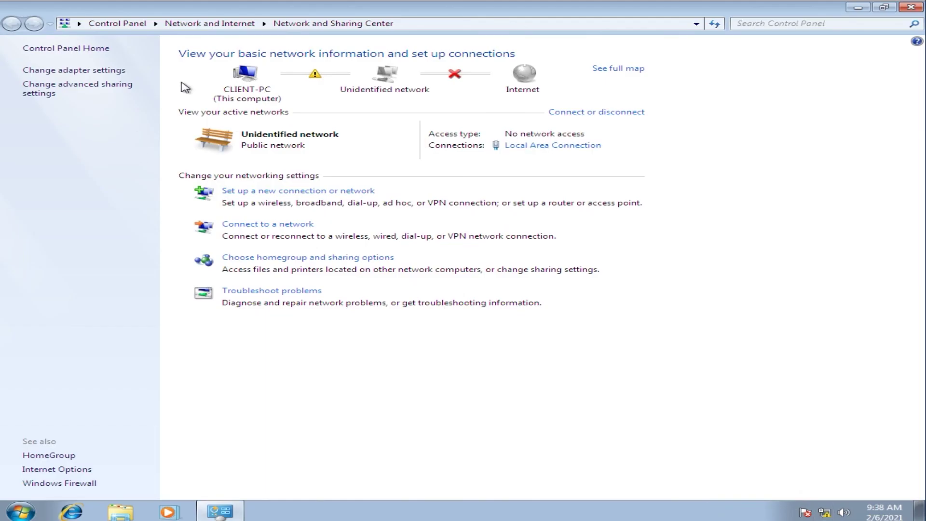
pyautogui.click(75, 71)
pyautogui.rightClick(75, 73)
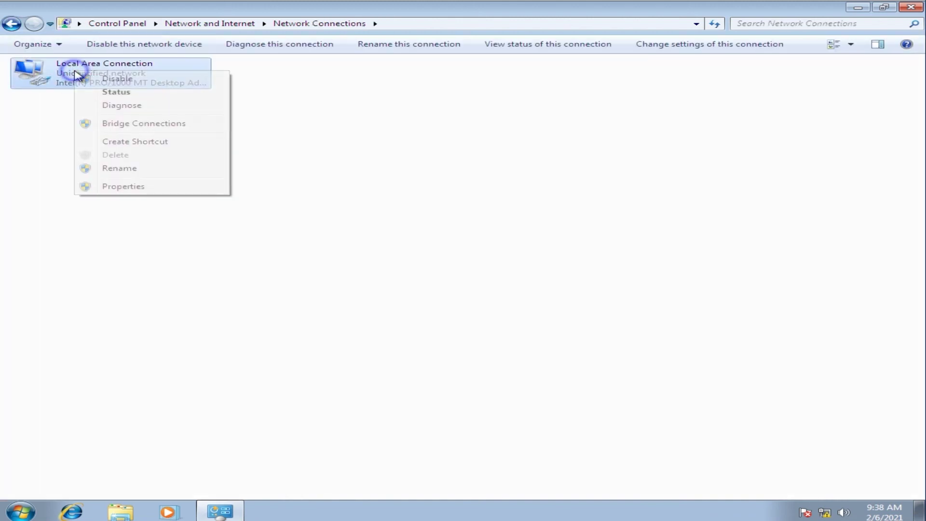
pyautogui.click(92, 97)
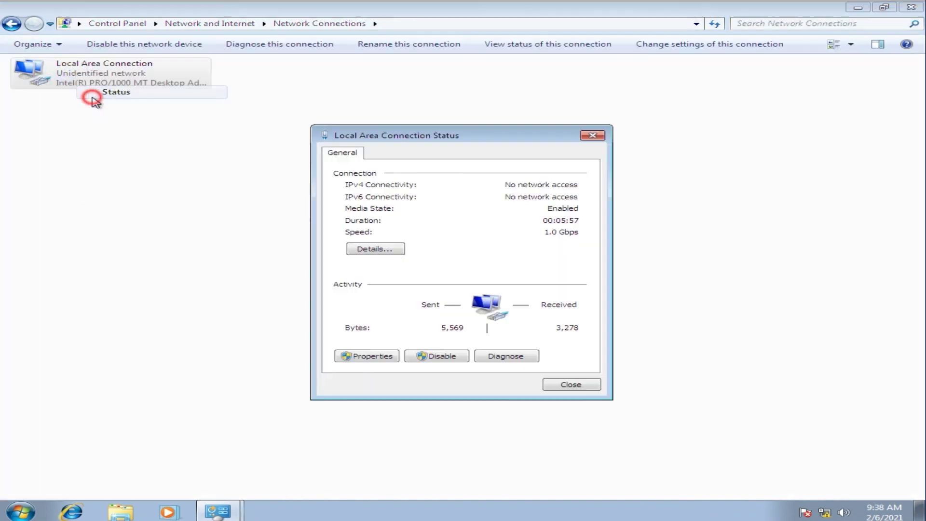
pyautogui.click(373, 357)
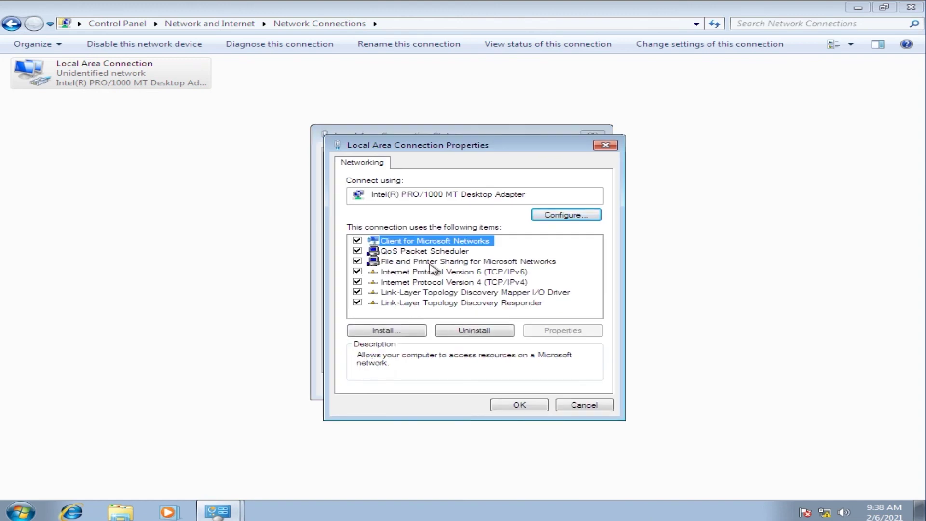
pyautogui.doubleClick(436, 283)
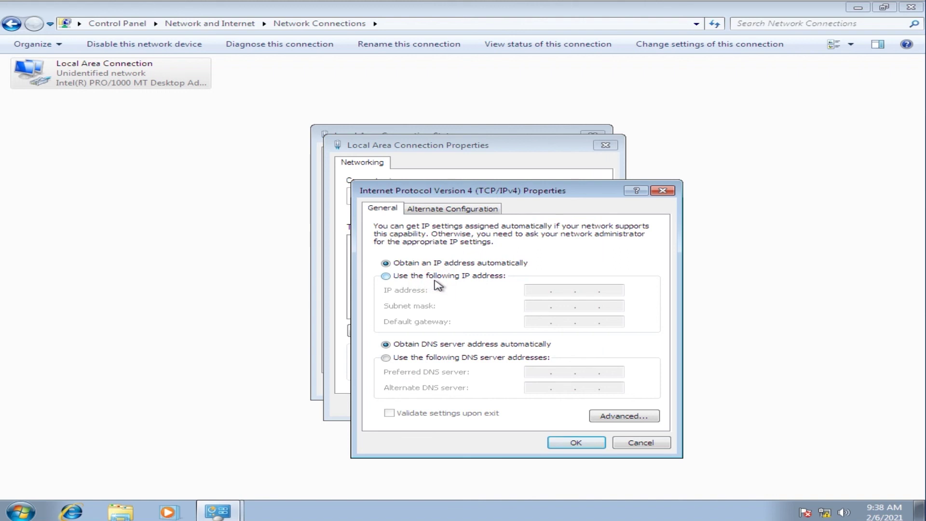
# Step: Set static IP 192.168.1.10, mask 255.255.255.0, gateway and DNS 192.168.1.2, then close the network windows
pyautogui.click(445, 273)
pyautogui.click(532, 288)
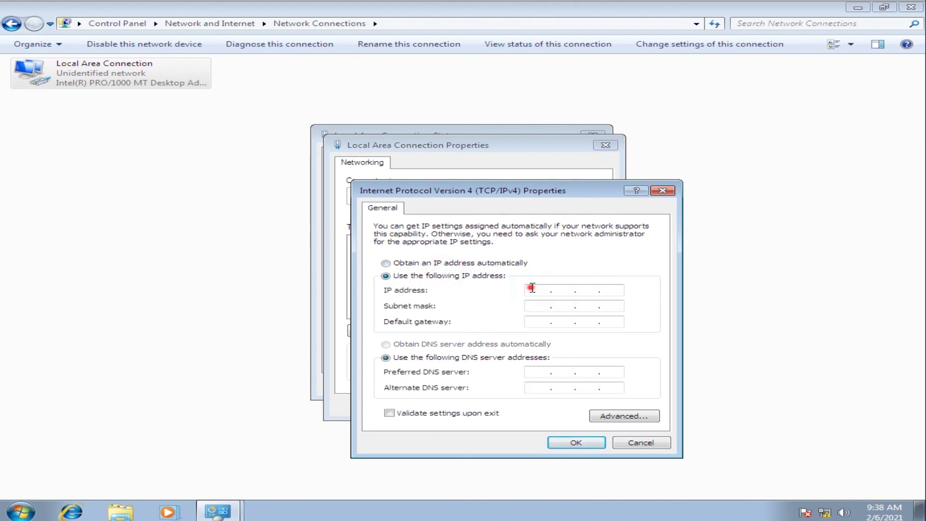
pyautogui.write('192 . 168 . 1 . 10')
pyautogui.click(531, 305)
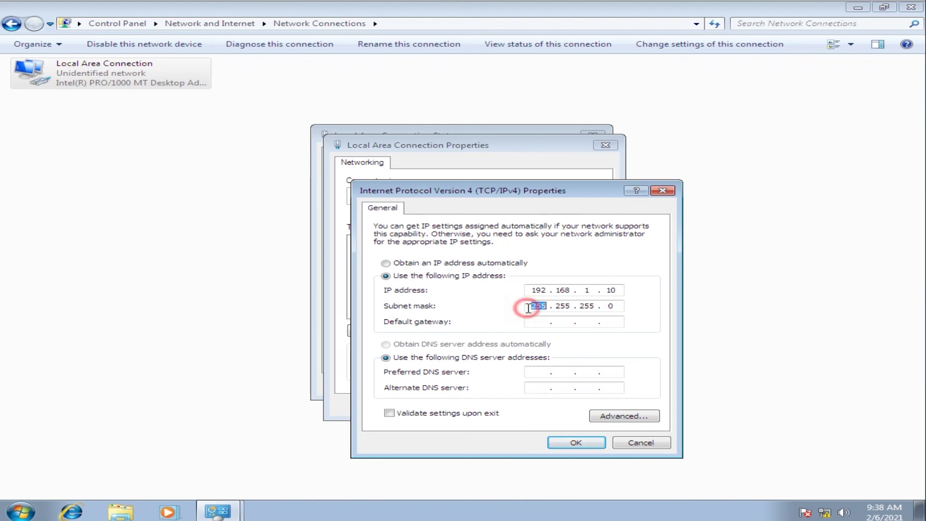
pyautogui.click(532, 321)
pyautogui.write('192.168 . 1 .')
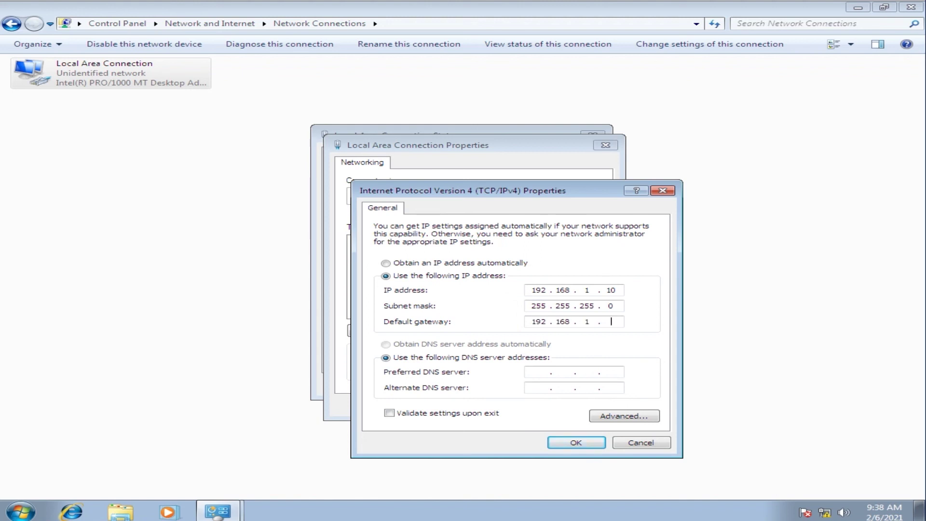
pyautogui.click(538, 373)
pyautogui.write('192 . 168')
pyautogui.click(568, 443)
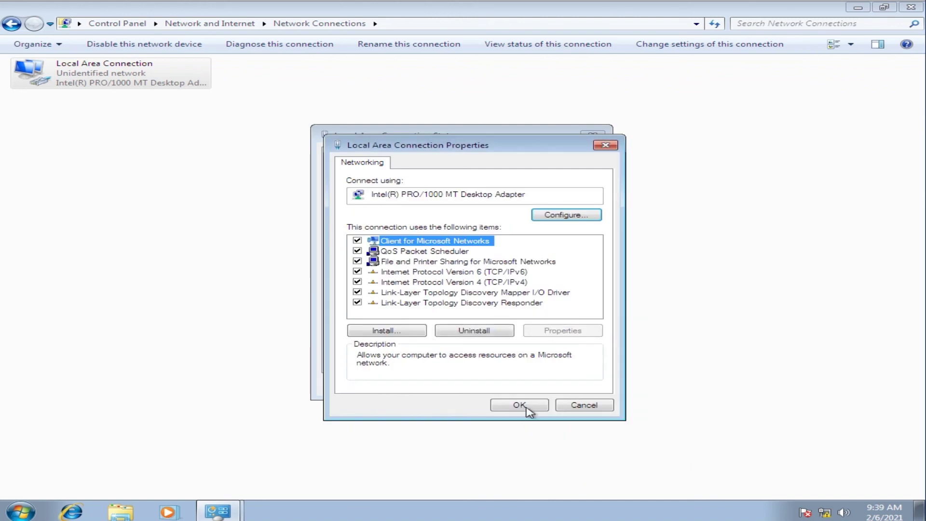
pyautogui.click(527, 406)
pyautogui.click(556, 384)
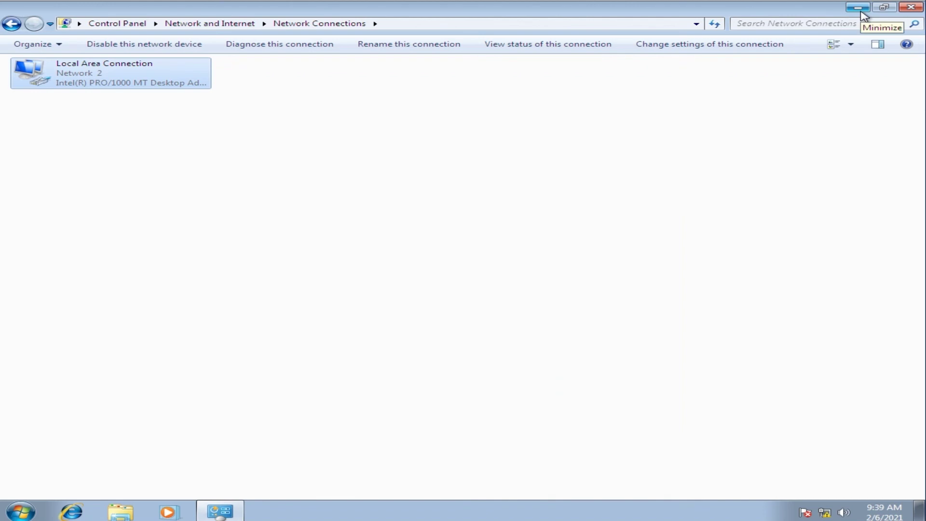
pyautogui.click(903, 10)
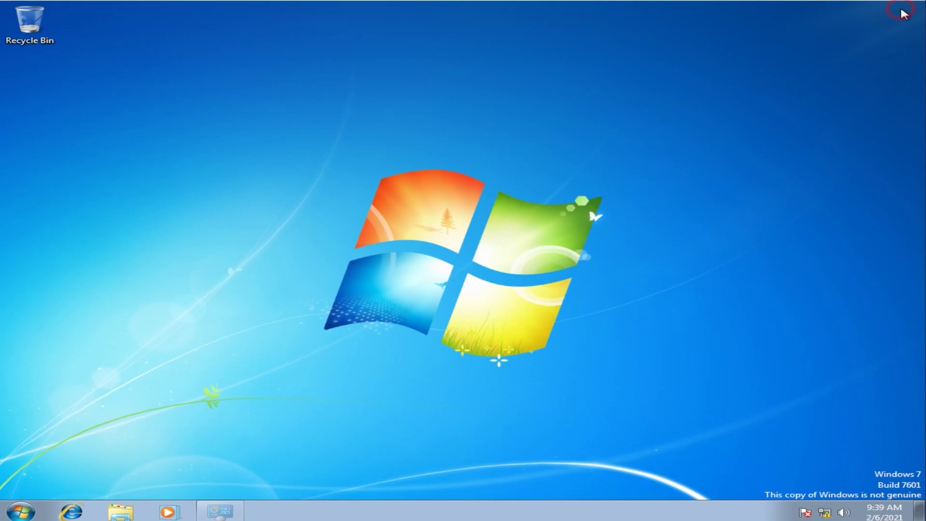
# Step: Open the Computer Name/Domain Changes dialog from Computer's System Properties
pyautogui.click(5, 508)
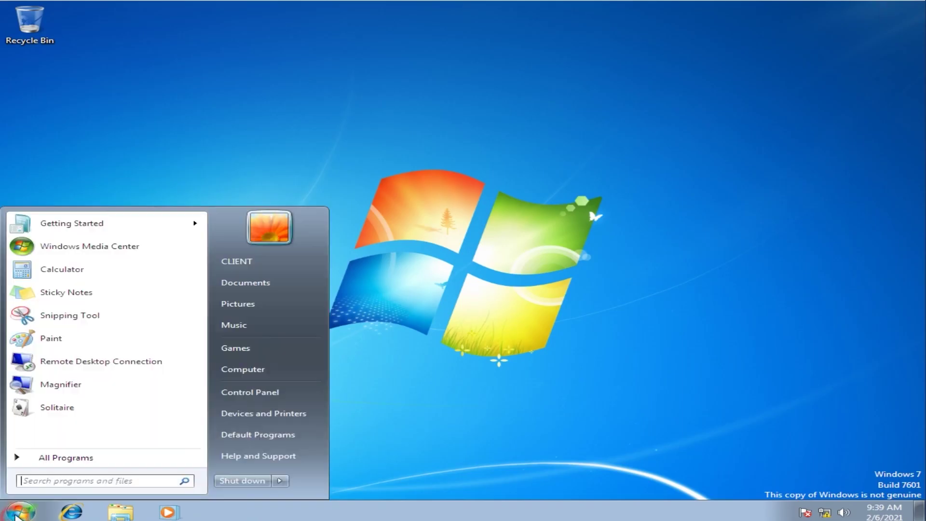
pyautogui.rightClick(267, 368)
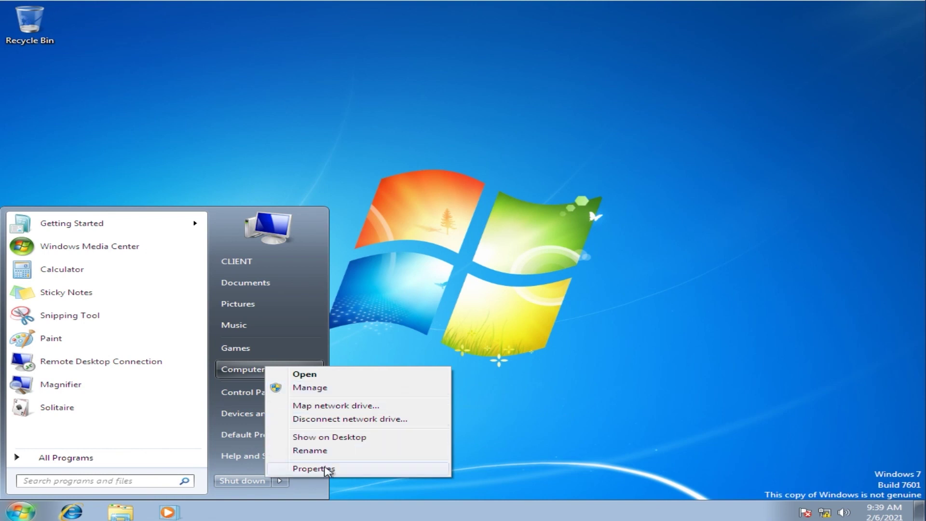
pyautogui.click(326, 469)
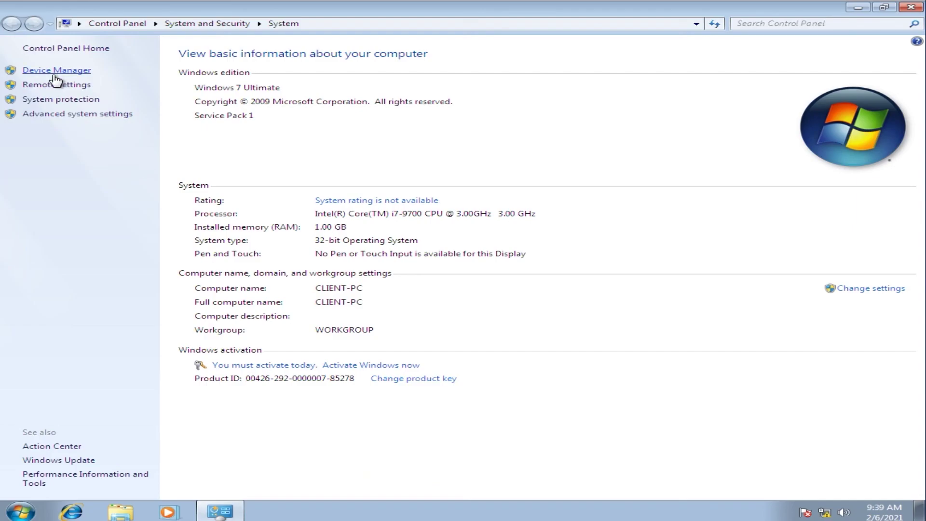
pyautogui.click(58, 98)
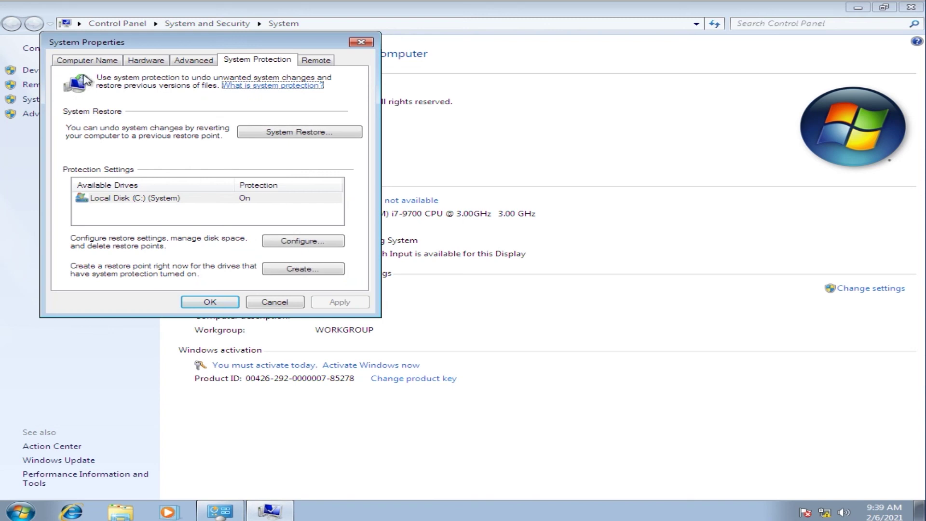
pyautogui.click(94, 59)
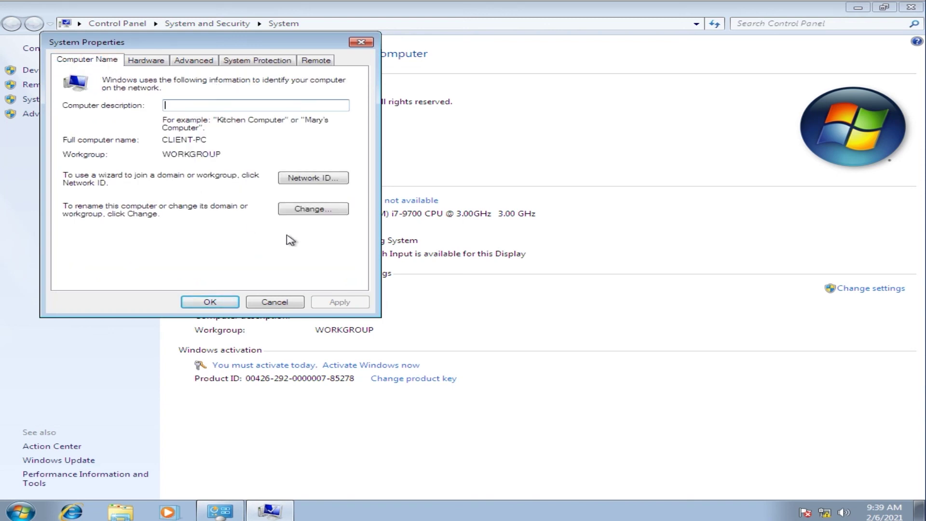
pyautogui.click(324, 210)
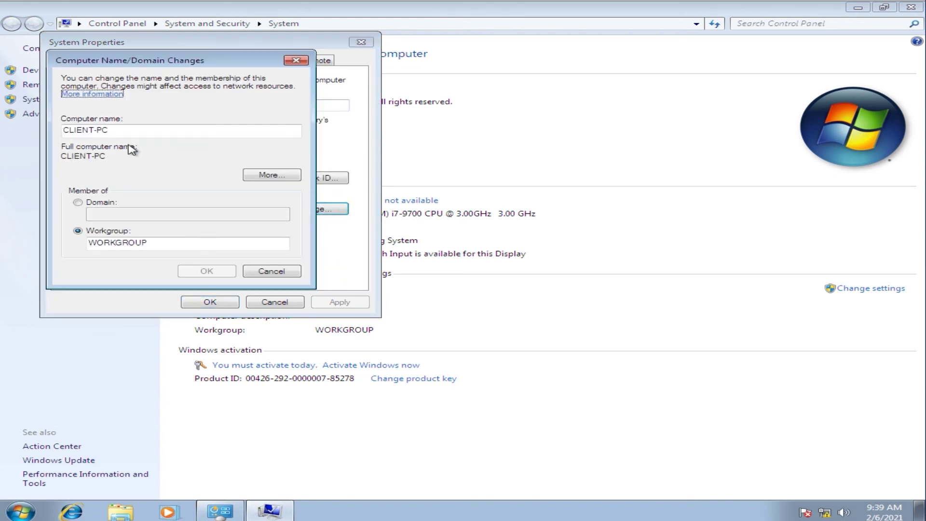
# Step: Rename the computer to client-1 and set it as a member of domain tkj.net
pyautogui.moveTo(134, 129); pyautogui.dragTo(19, 133)
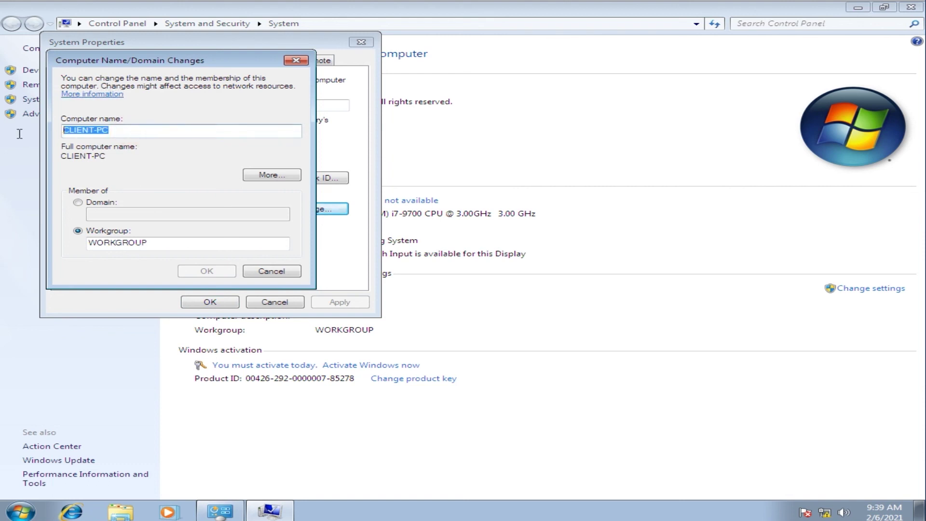
pyautogui.write('client-1')
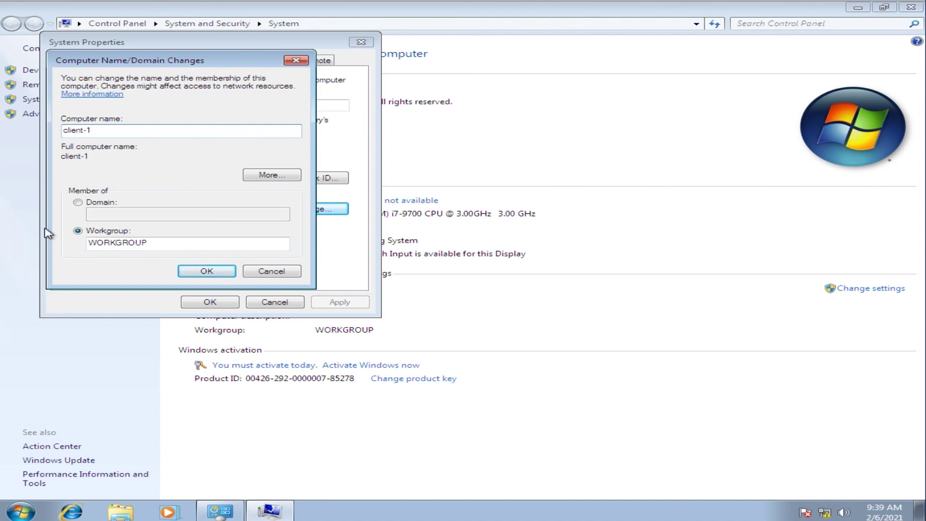
pyautogui.click(79, 203)
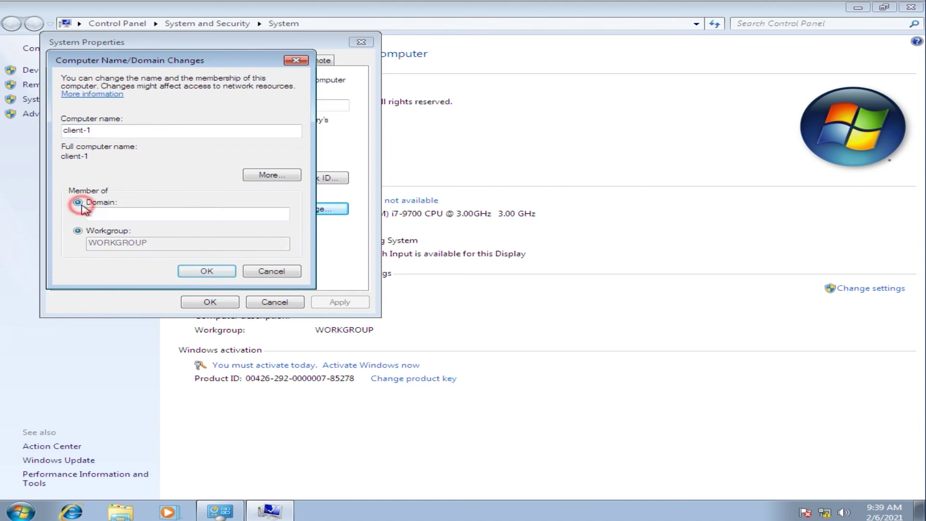
pyautogui.click(130, 218)
pyautogui.write('tkj.net')
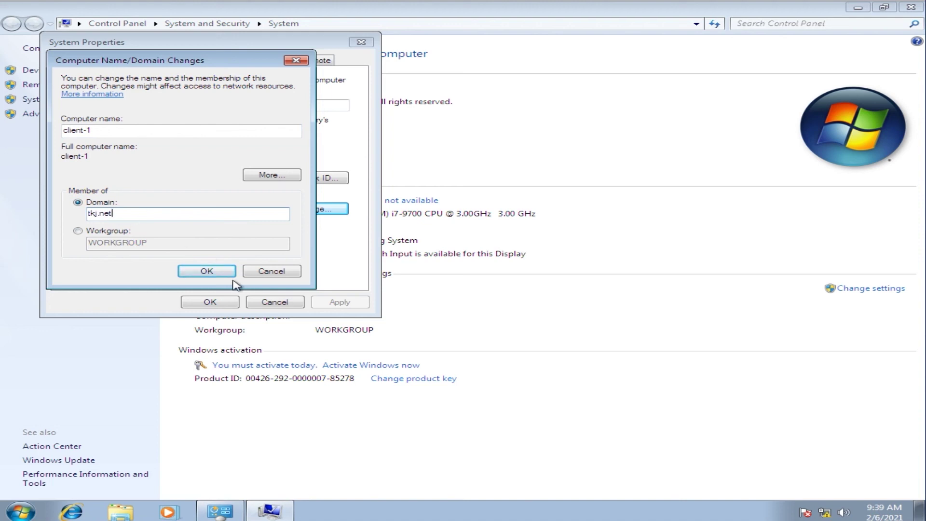
pyautogui.click(216, 276)
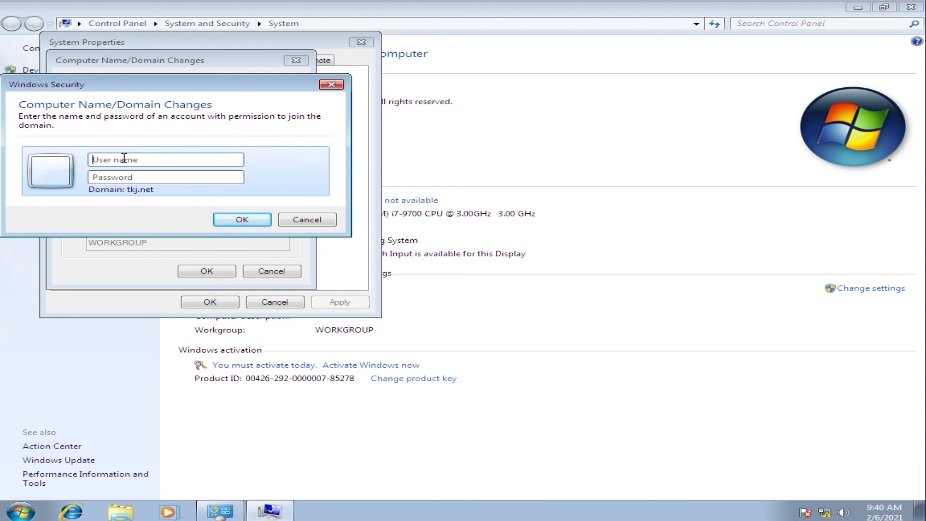
# Step: Authorise the domain join with the domain account's user name and password
pyautogui.write('guru-1')
pyautogui.click(176, 179)
pyautogui.write('•')
pyautogui.click(238, 217)
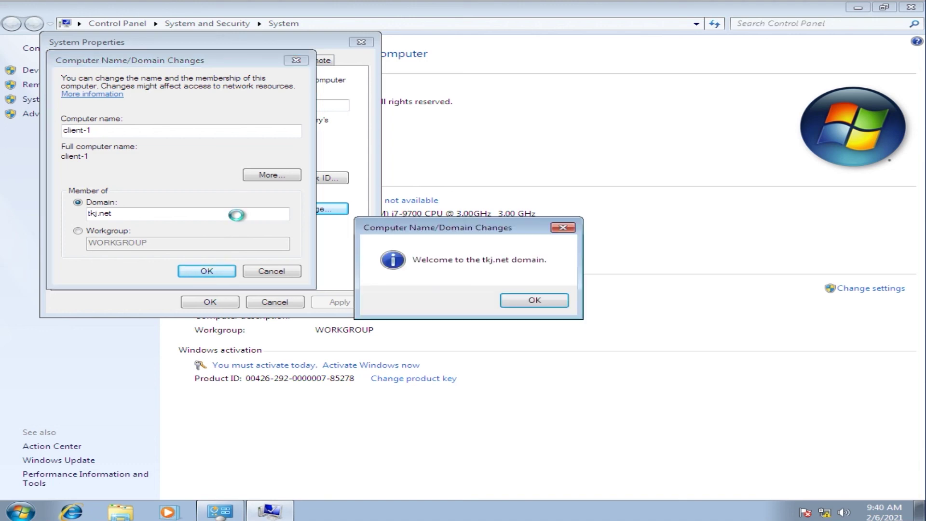
# Step: Acknowledge the Welcome to tkj.net and restart notices, close System Properties and restart now
pyautogui.click(541, 301)
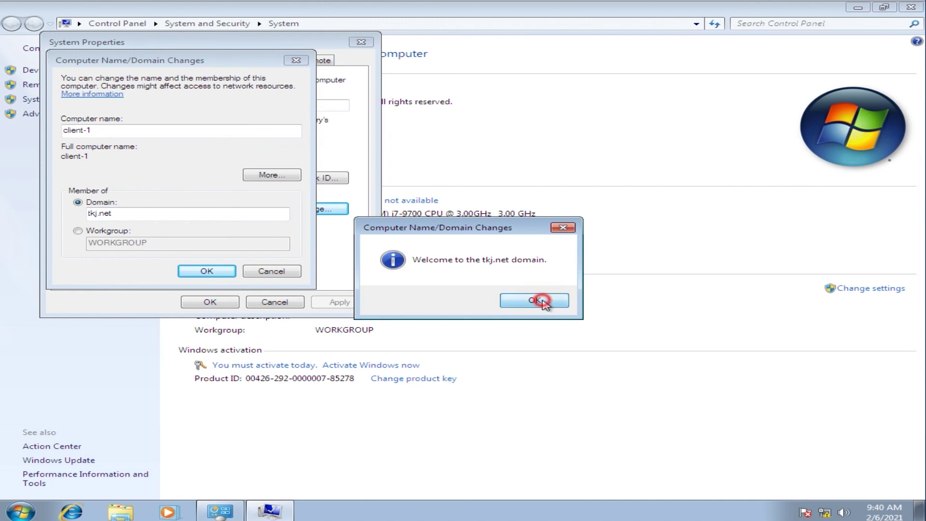
pyautogui.click(209, 272)
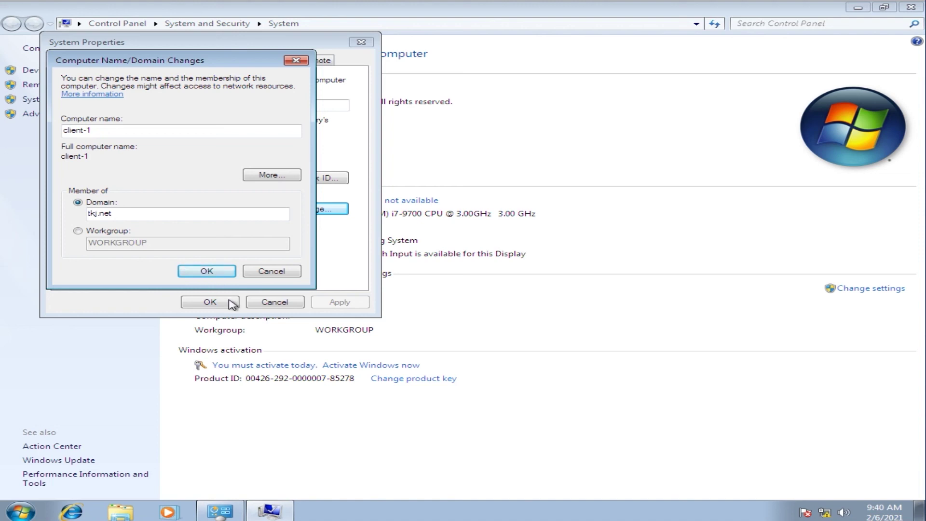
pyautogui.click(216, 270)
pyautogui.click(234, 271)
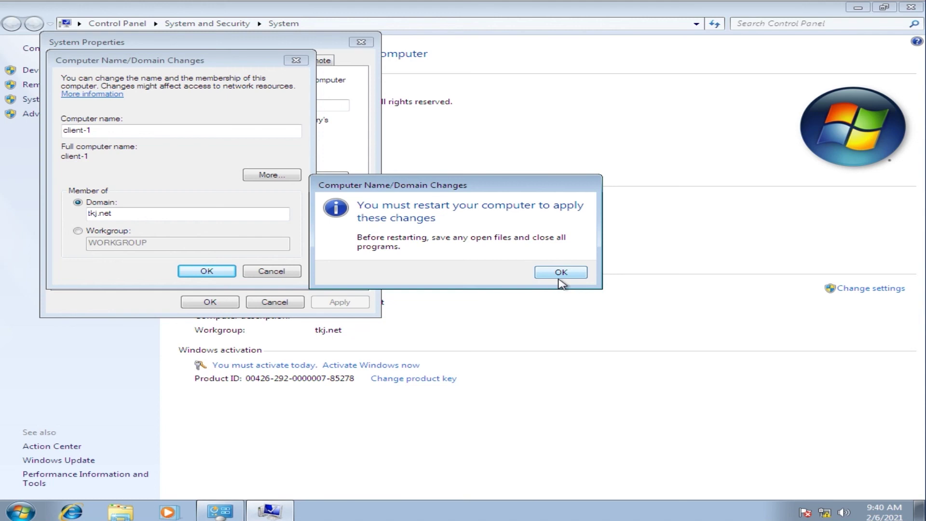
pyautogui.click(560, 273)
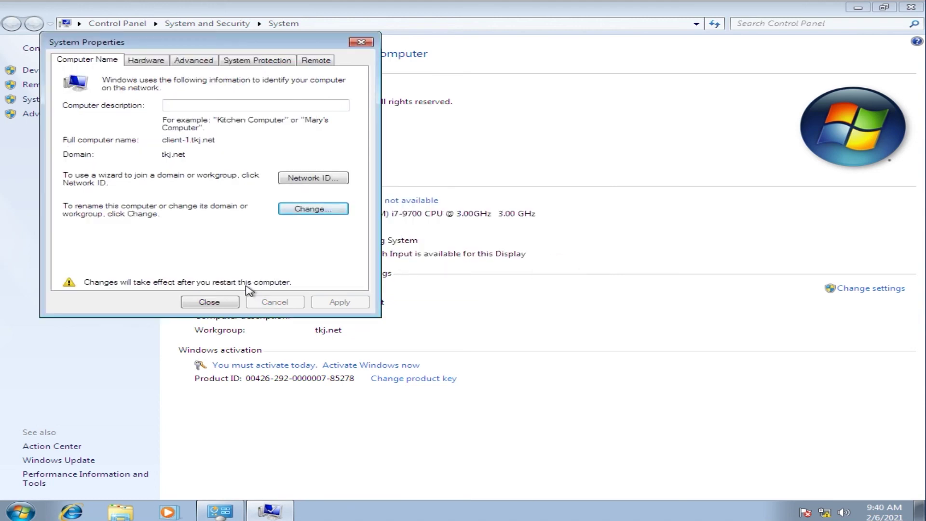
pyautogui.click(205, 304)
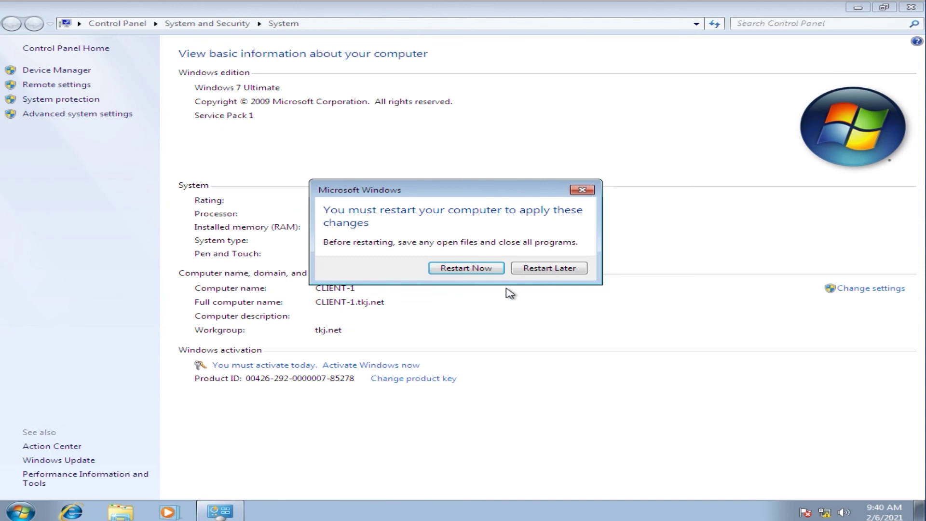
pyautogui.click(461, 269)
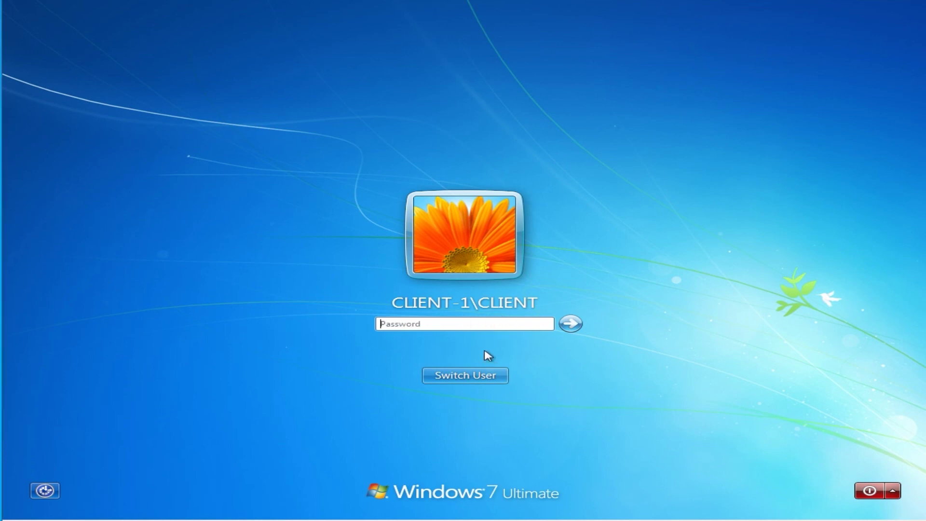
# Step: Try signing in to the local CLIENT account and dismiss the incorrect password error
pyautogui.write('••••')
pyautogui.click(476, 376)
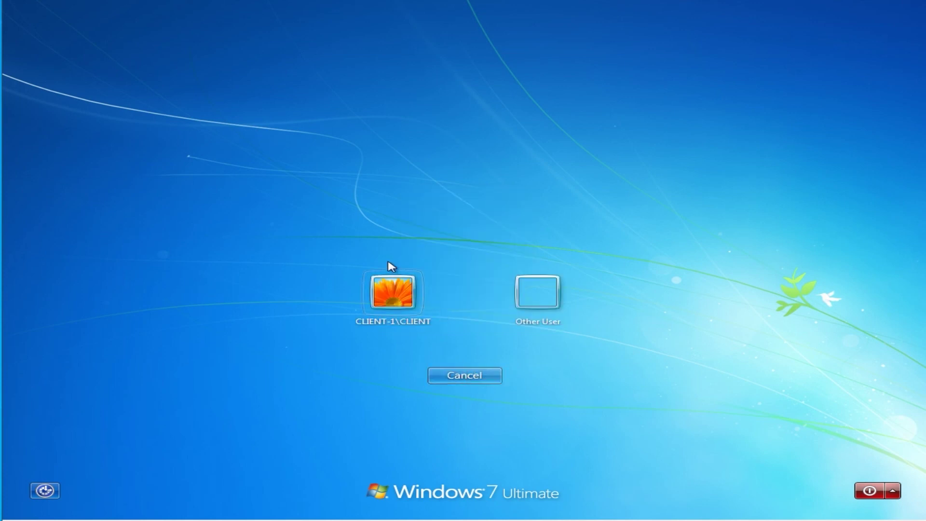
pyautogui.click(397, 300)
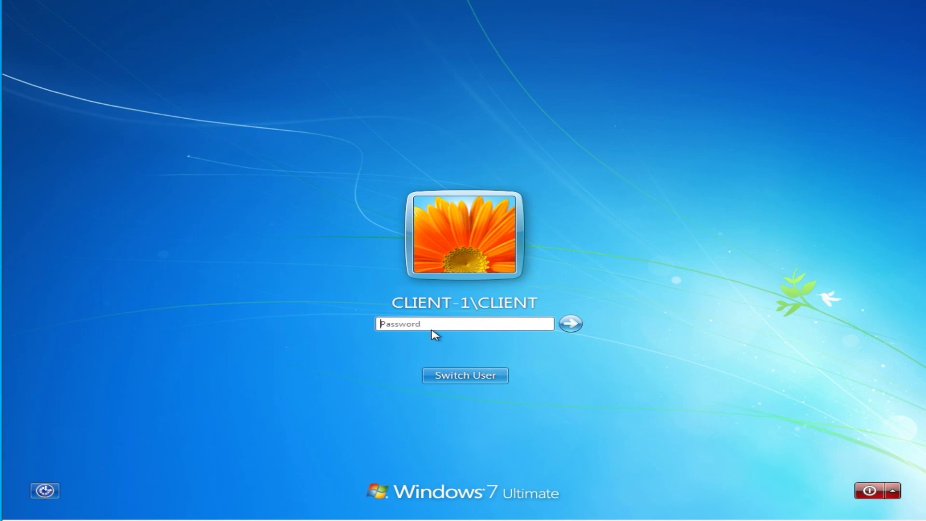
pyautogui.write('•••••')
pyautogui.press('Return')
pyautogui.click(464, 374)
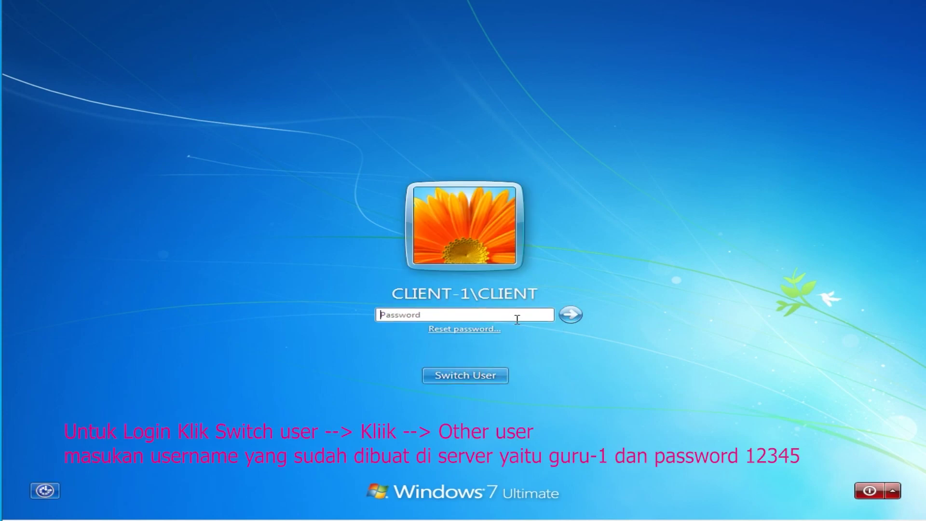
# Step: Log on as domain user guru-1 with its password, postponing activation and closing the genuine notice
pyautogui.click(484, 377)
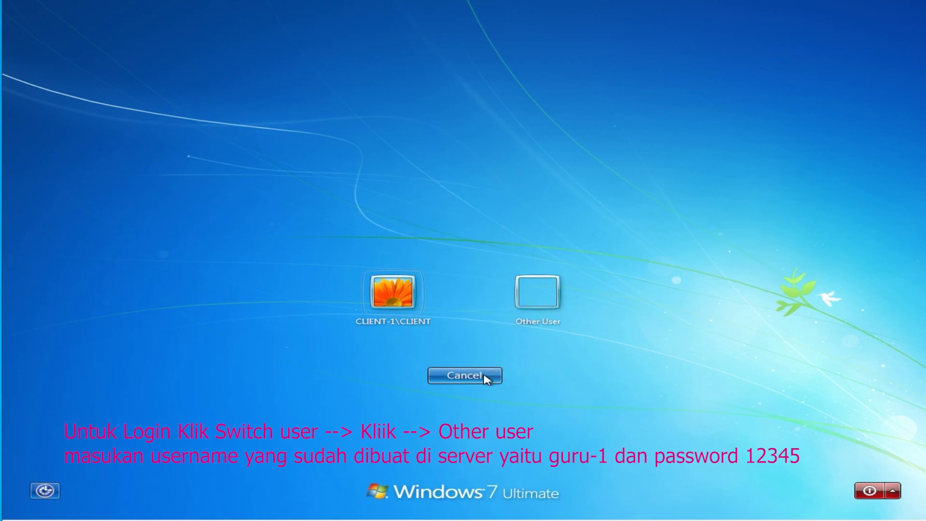
pyautogui.click(532, 294)
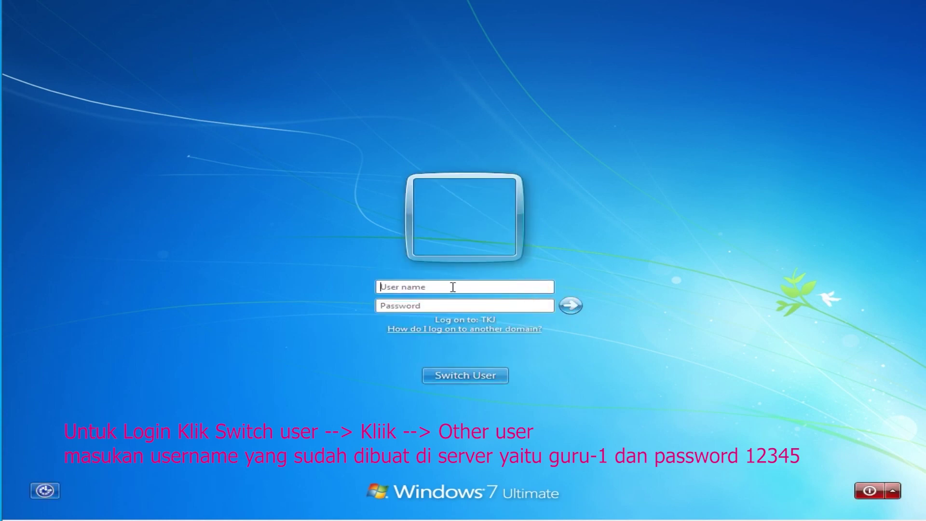
pyautogui.write('guru-1')
pyautogui.click(453, 304)
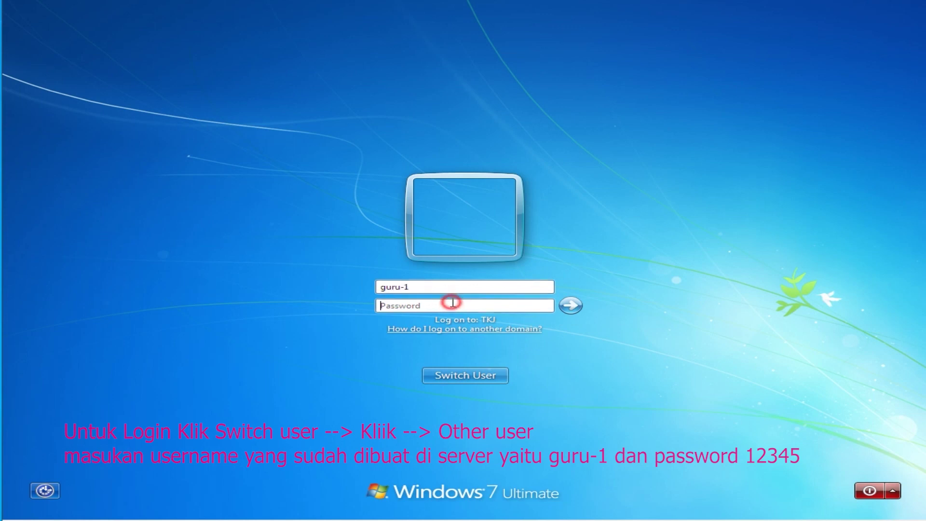
pyautogui.write('12345')
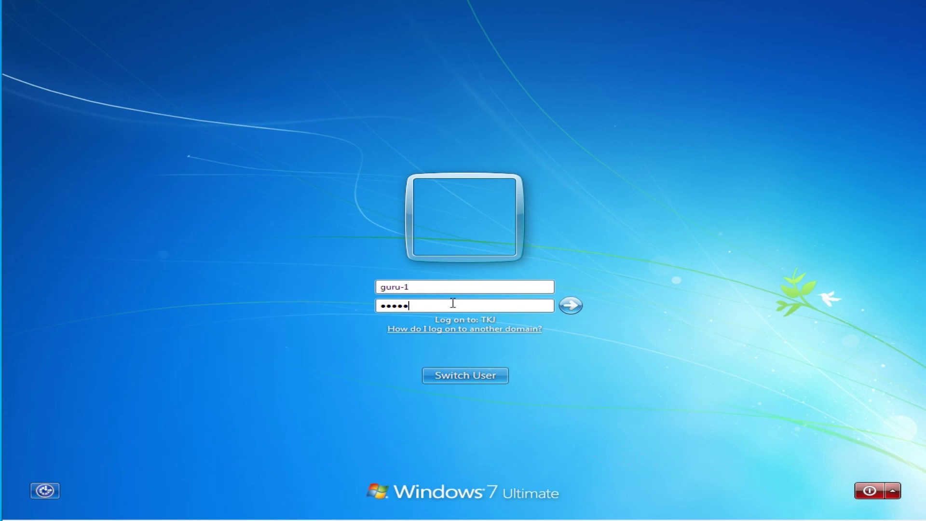
pyautogui.press('Return')
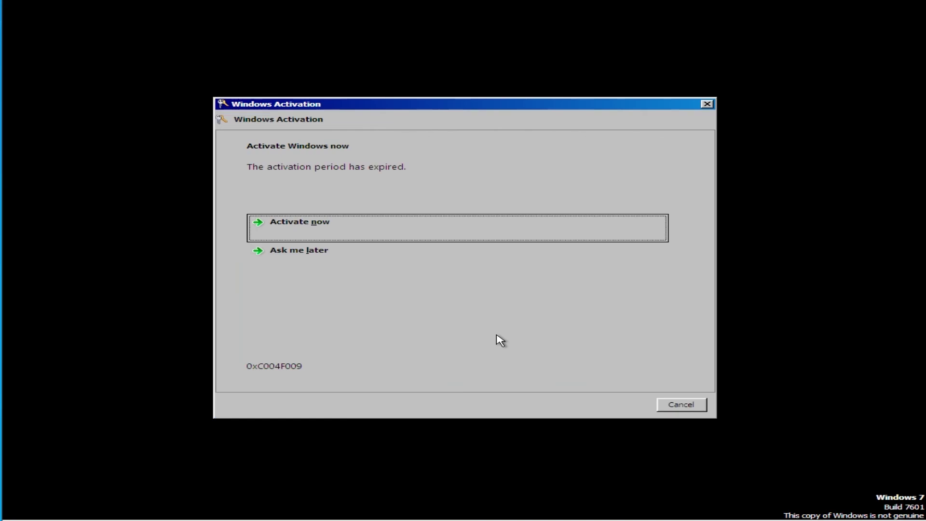
pyautogui.click(292, 257)
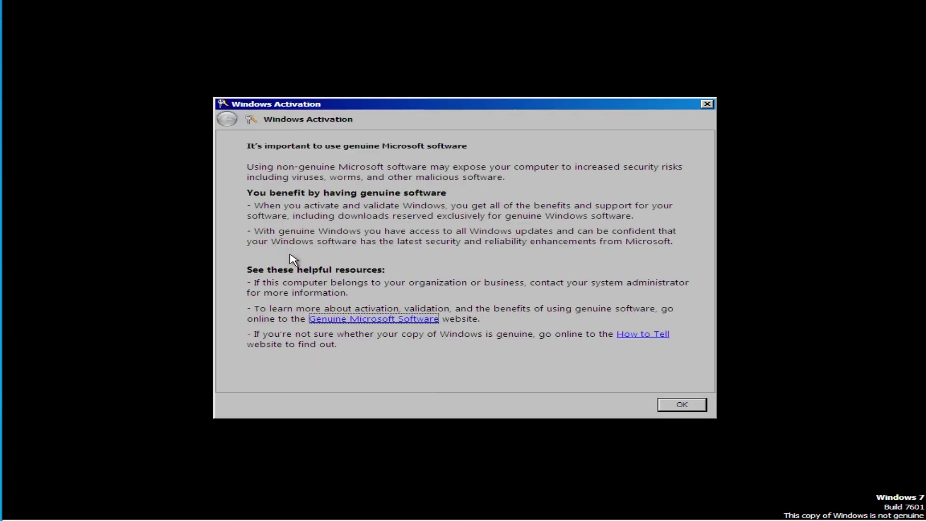
pyautogui.click(679, 405)
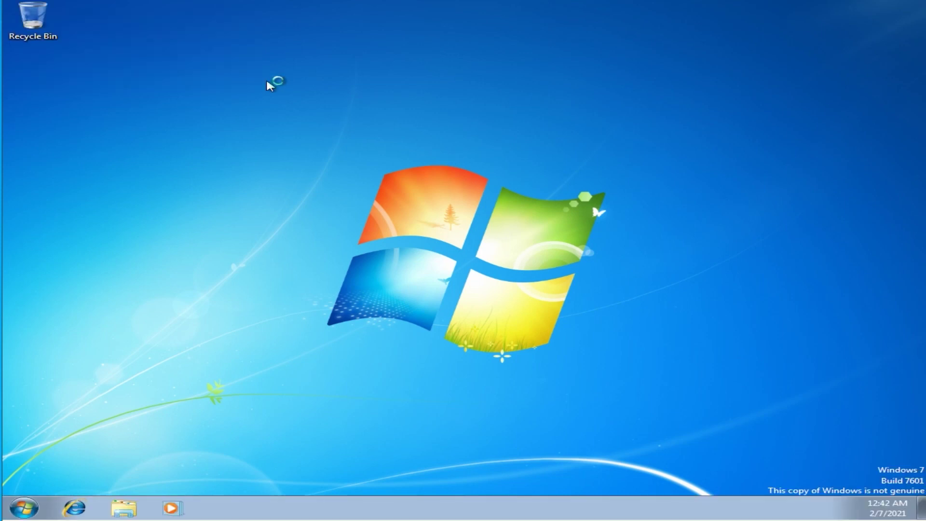
pyautogui.rightClick(243, 80)
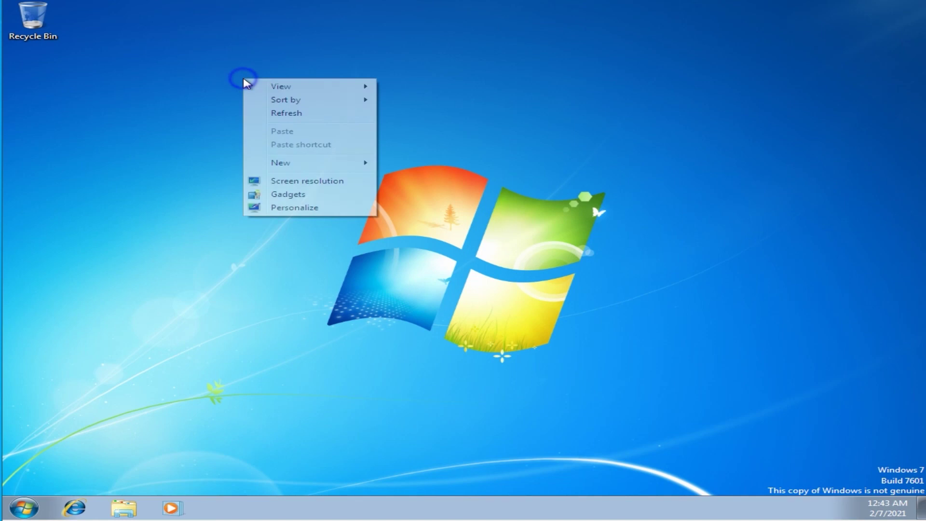
pyautogui.click(313, 115)
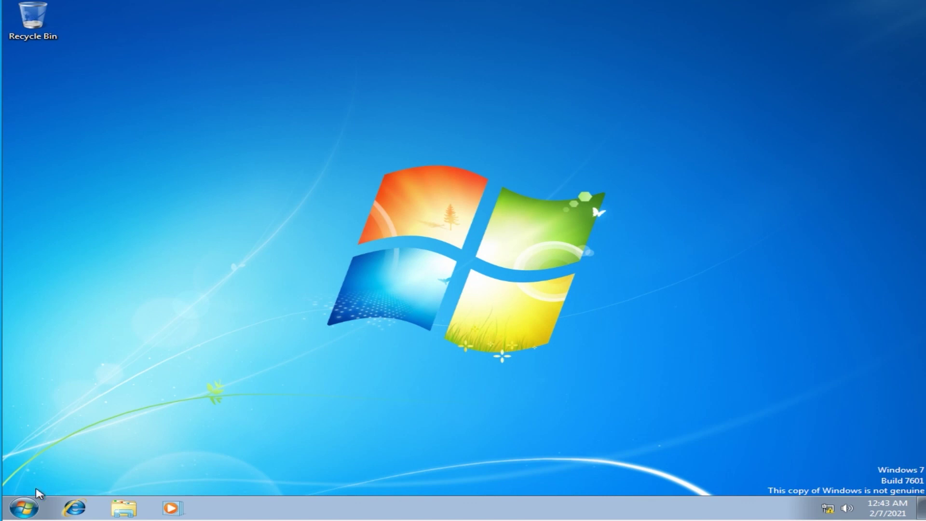
pyautogui.click(27, 509)
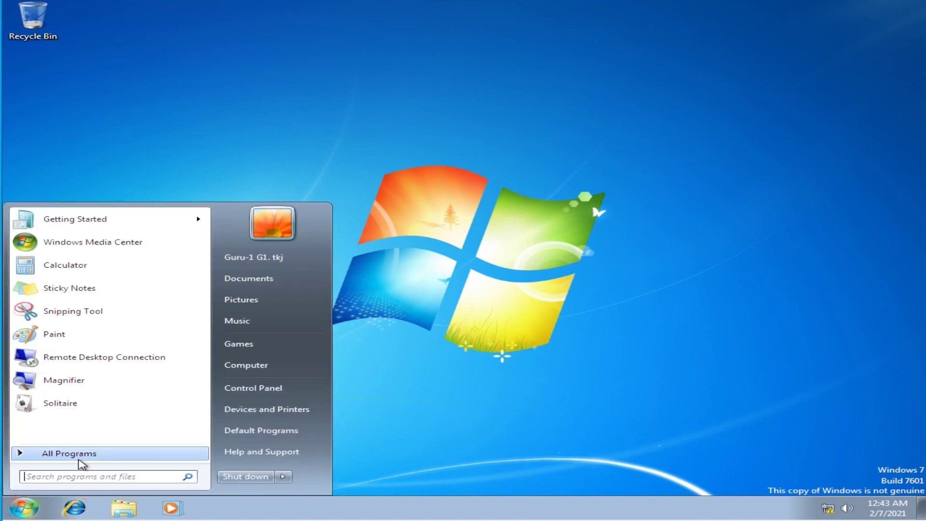
pyautogui.click(79, 459)
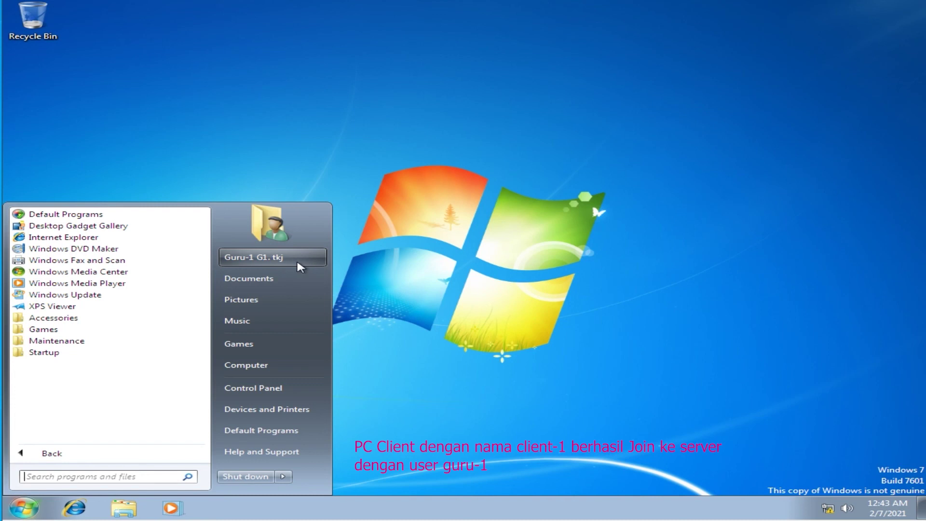
pyautogui.click(471, 265)
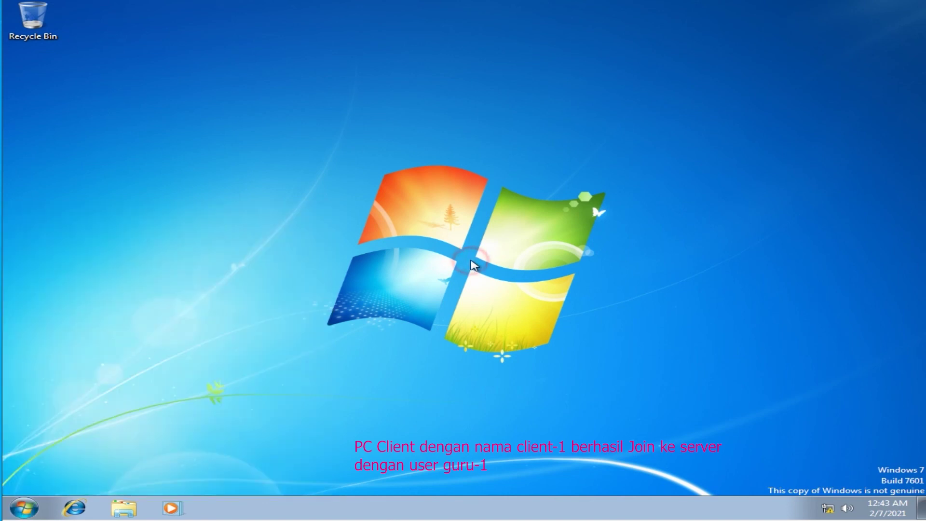
pyautogui.rightClick(457, 158)
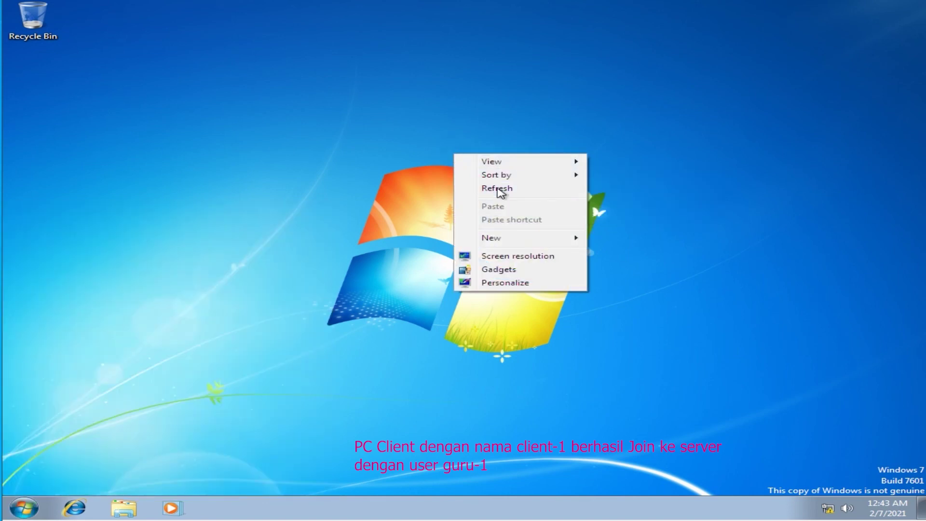